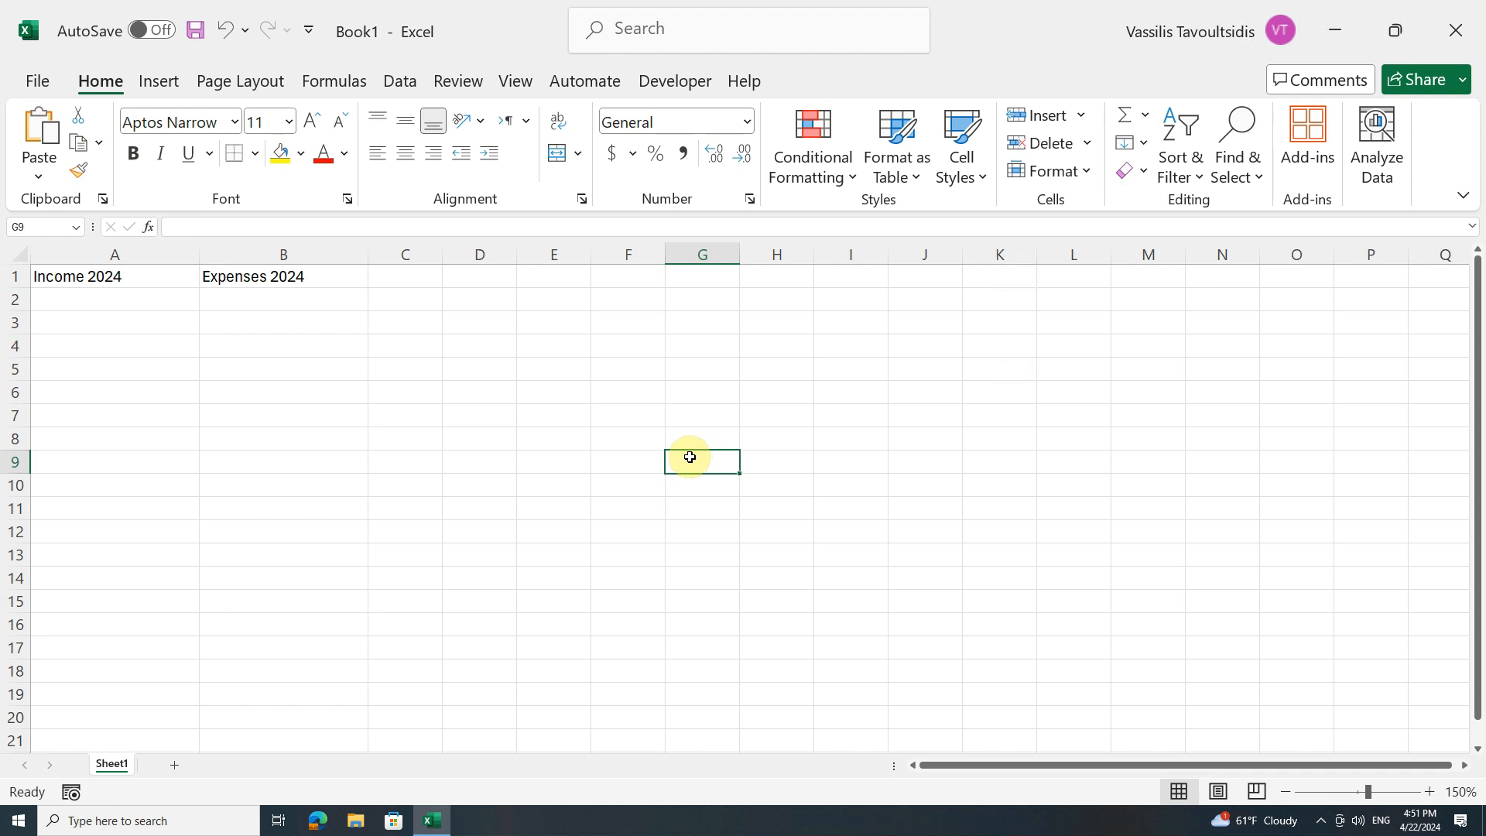
Open the Save As dialog for the workbook and browse to the Desktop folder
left_click(49, 87)
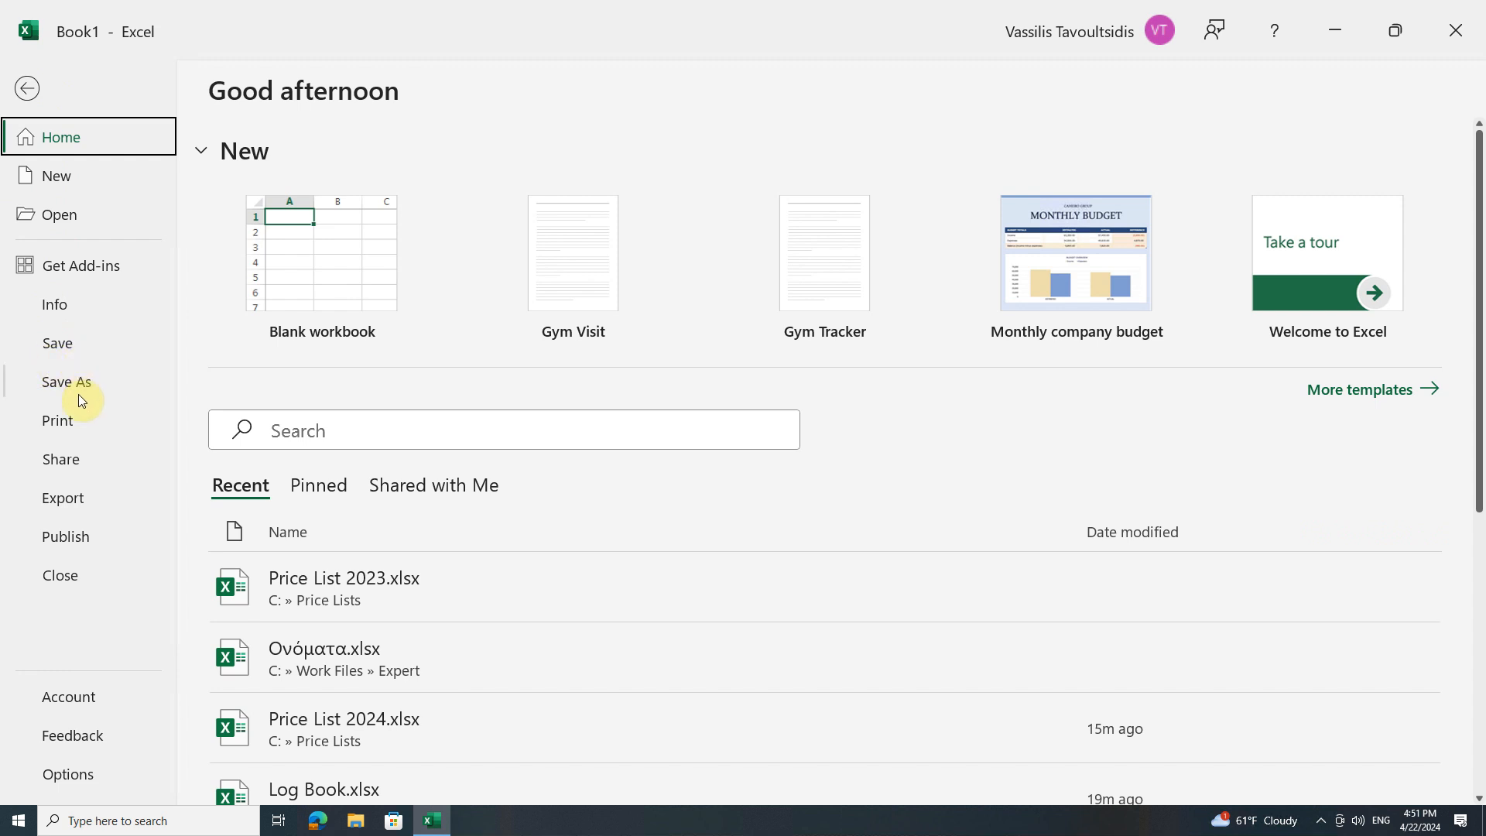
key("Escape")
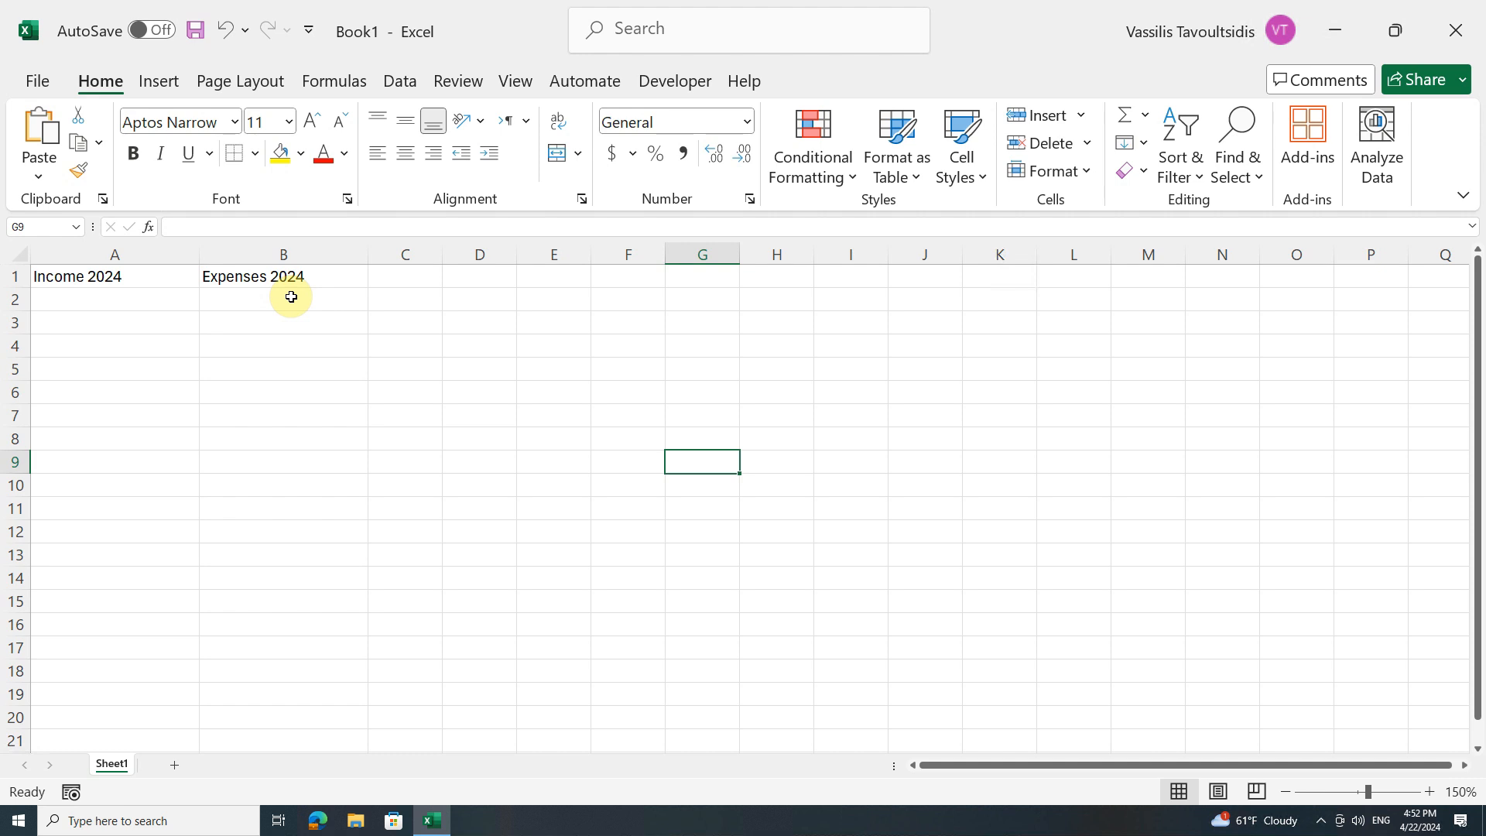
left_click(39, 83)
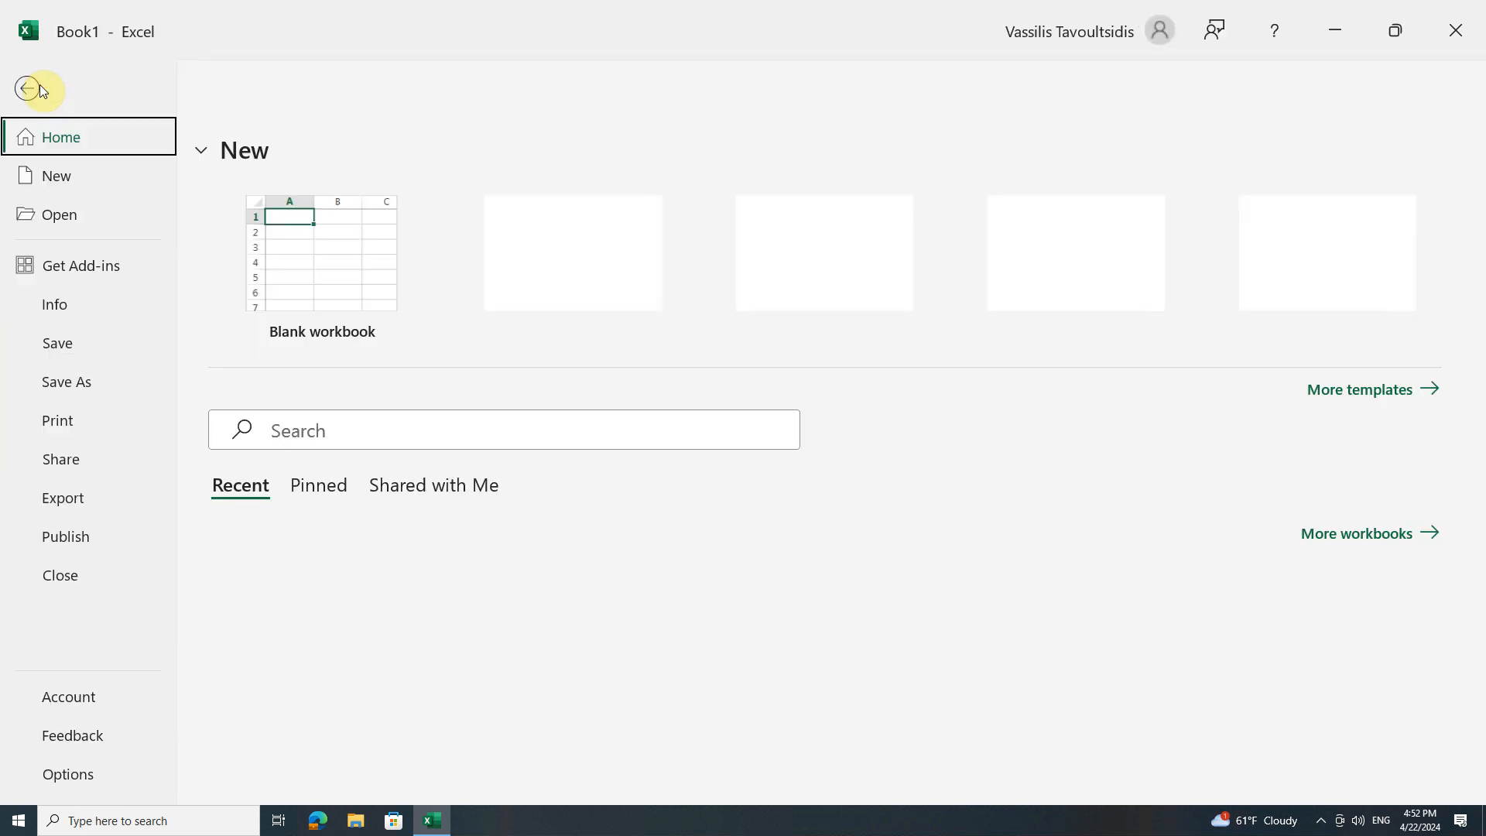
left_click(24, 350)
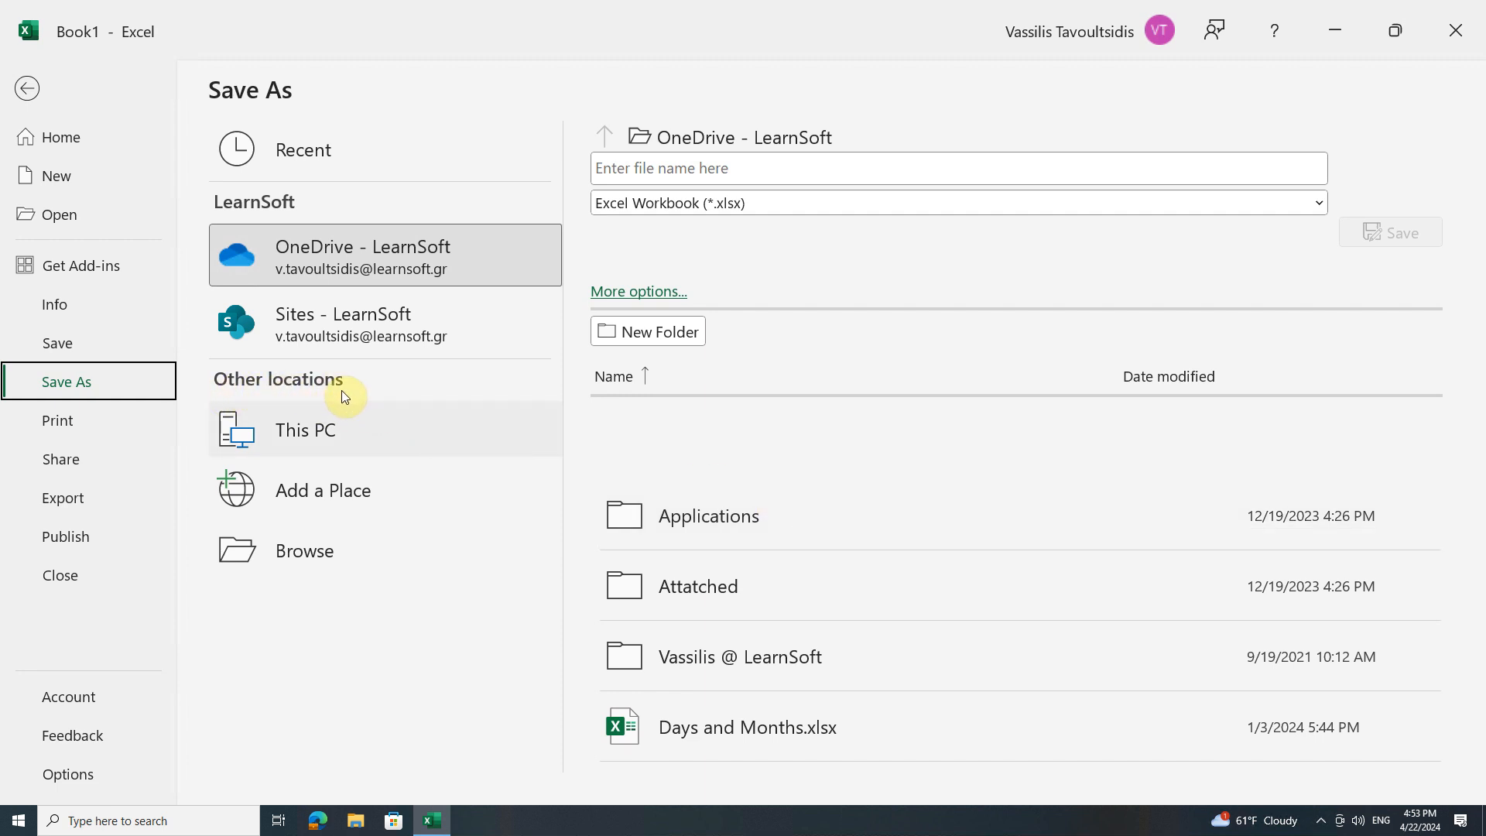
left_click(332, 550)
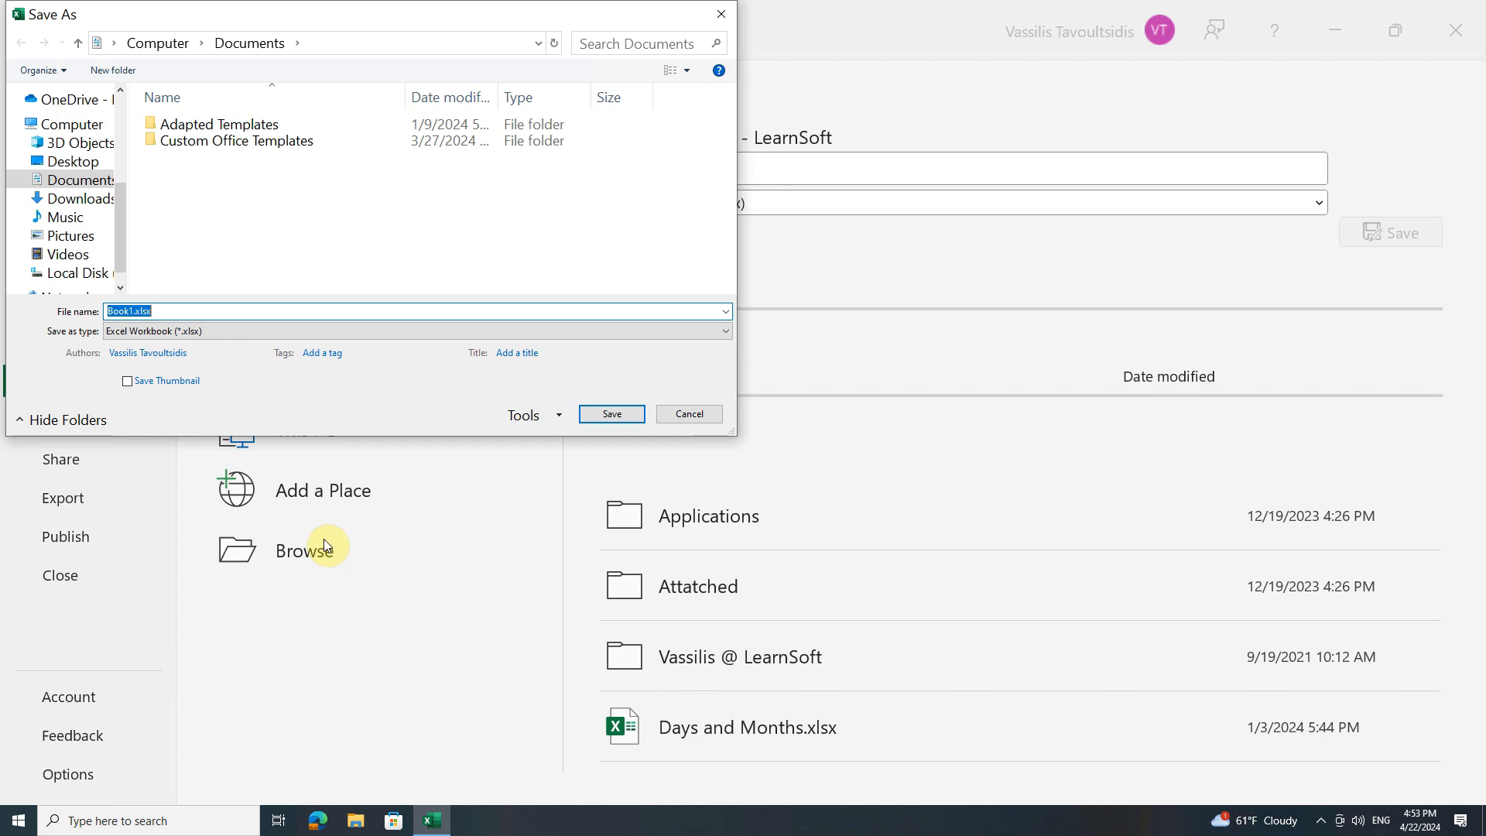
left_click(114, 43)
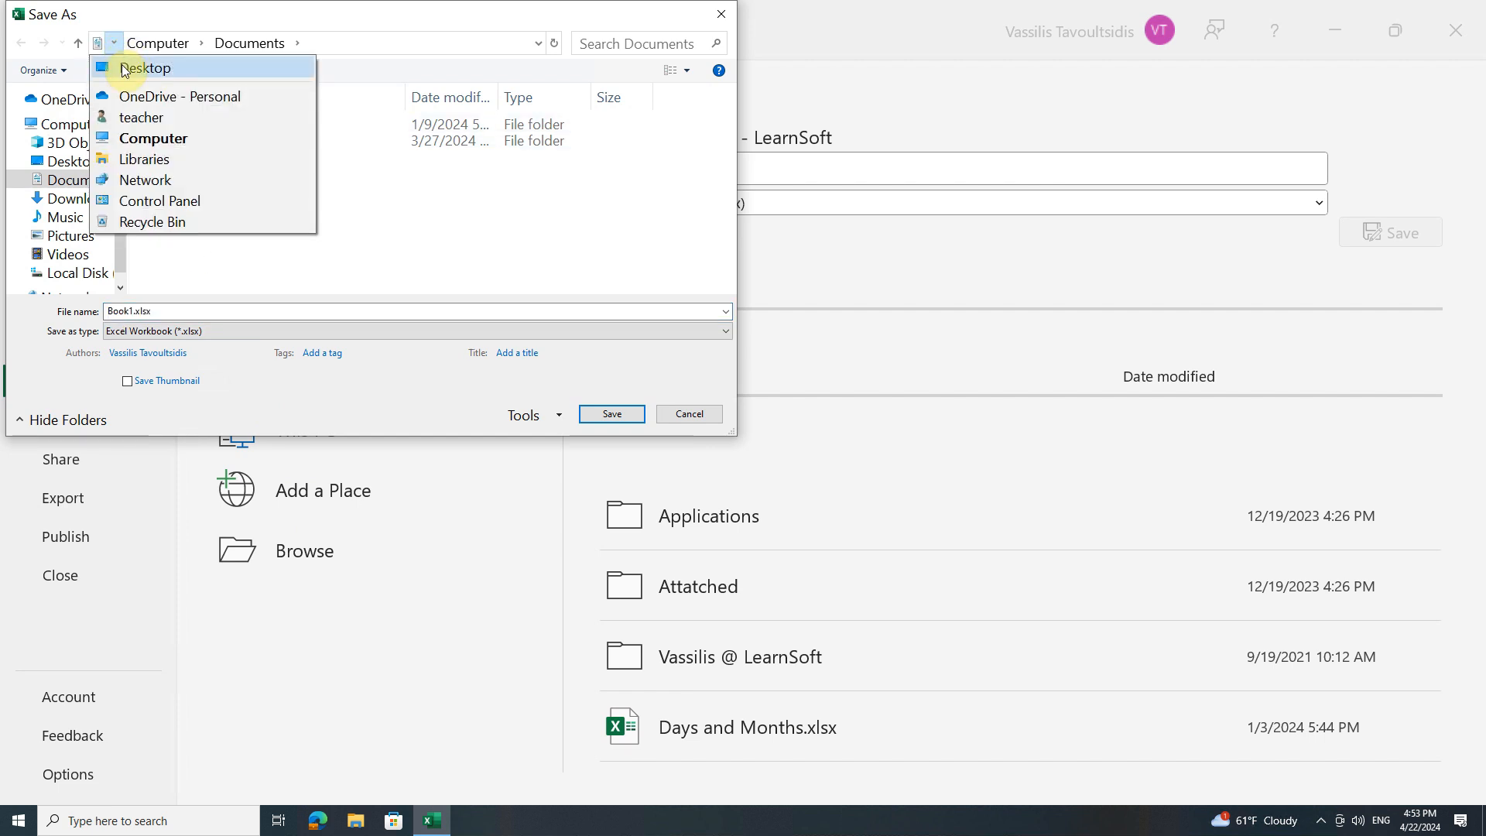
left_click(124, 67)
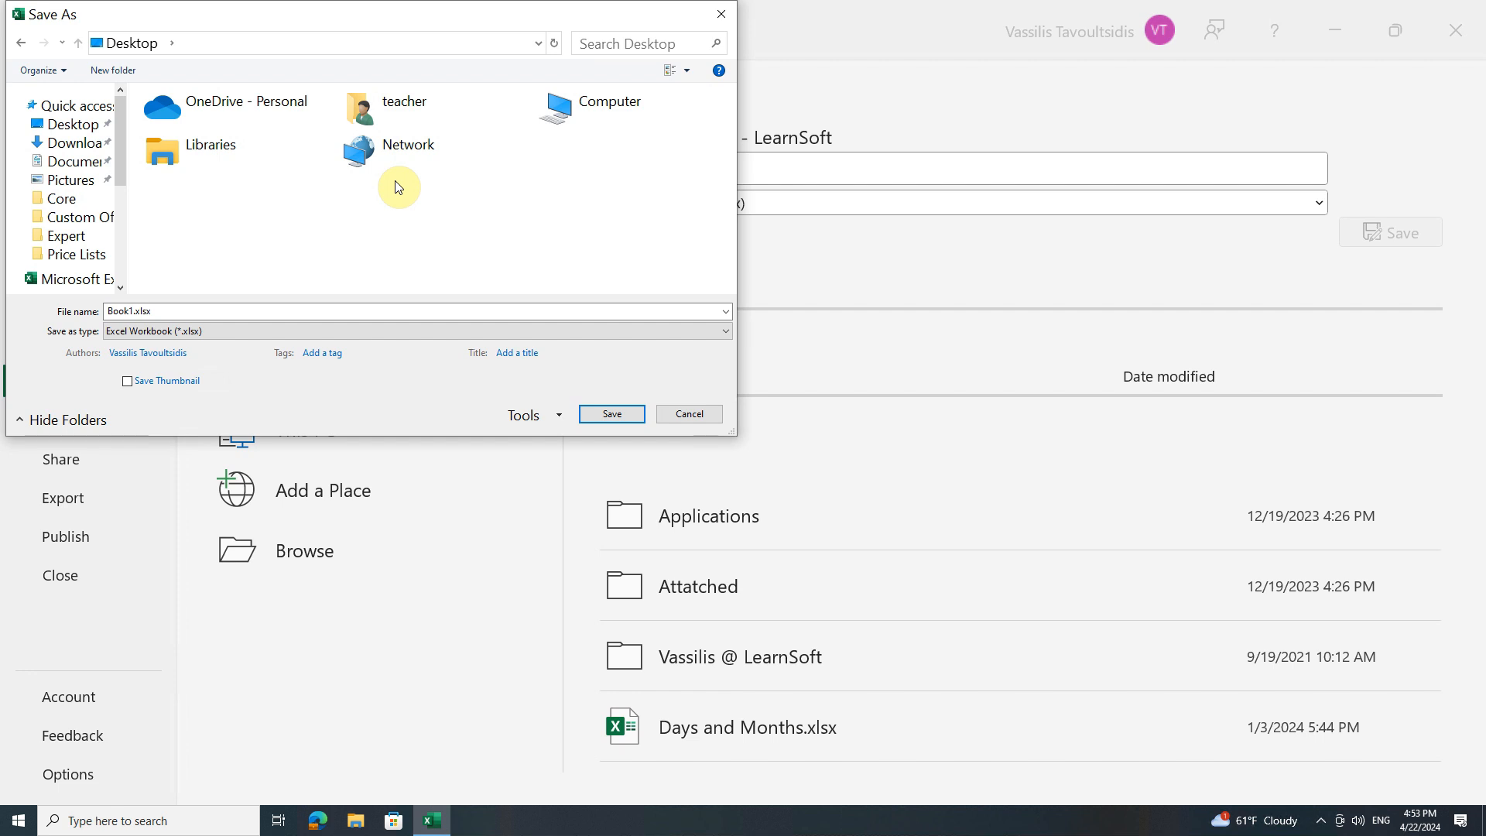
Save the workbook on the Desktop with the file name Log Book
left_click(222, 307)
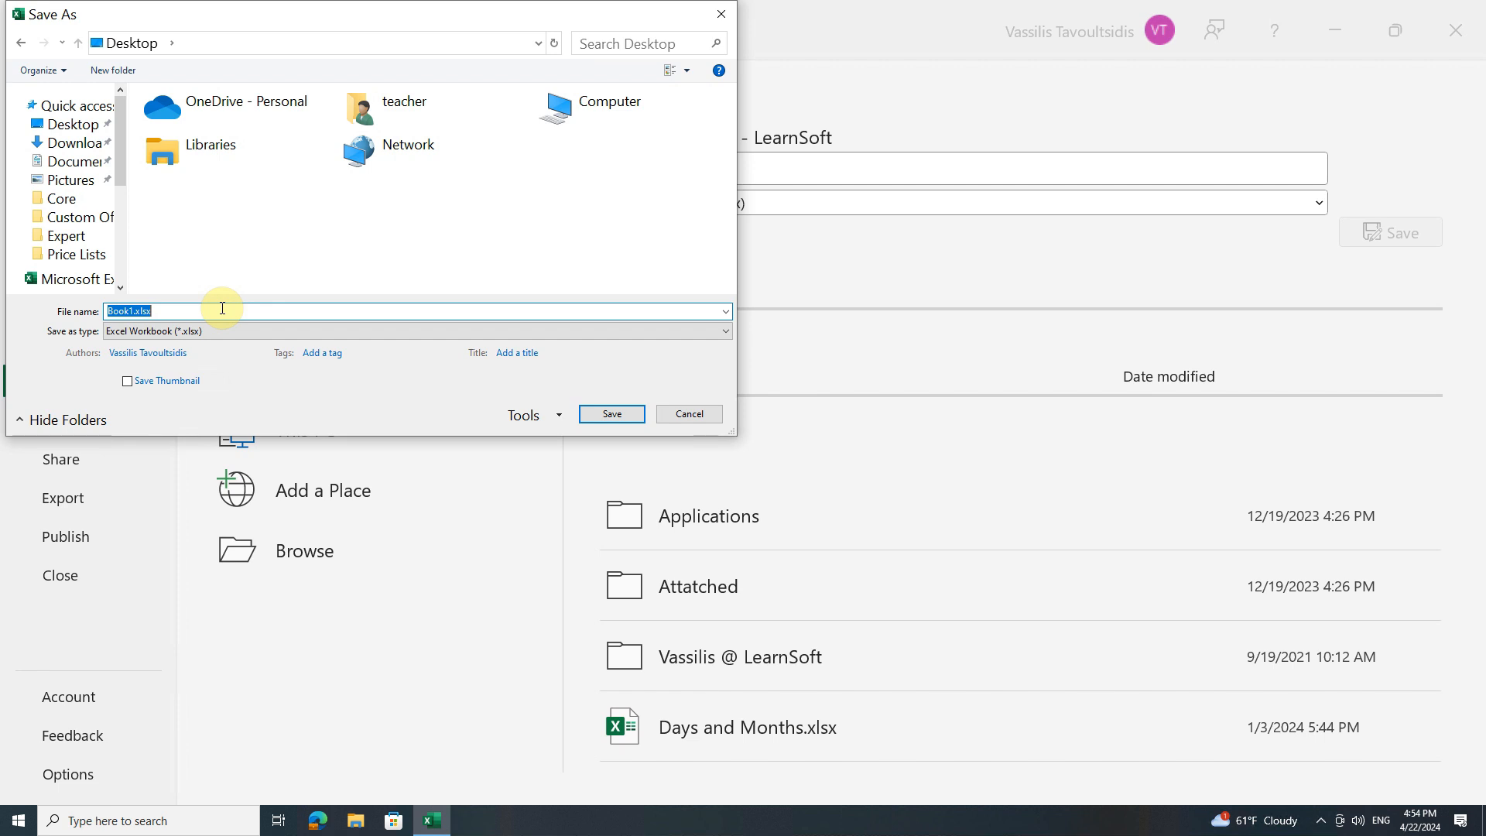
type("L")
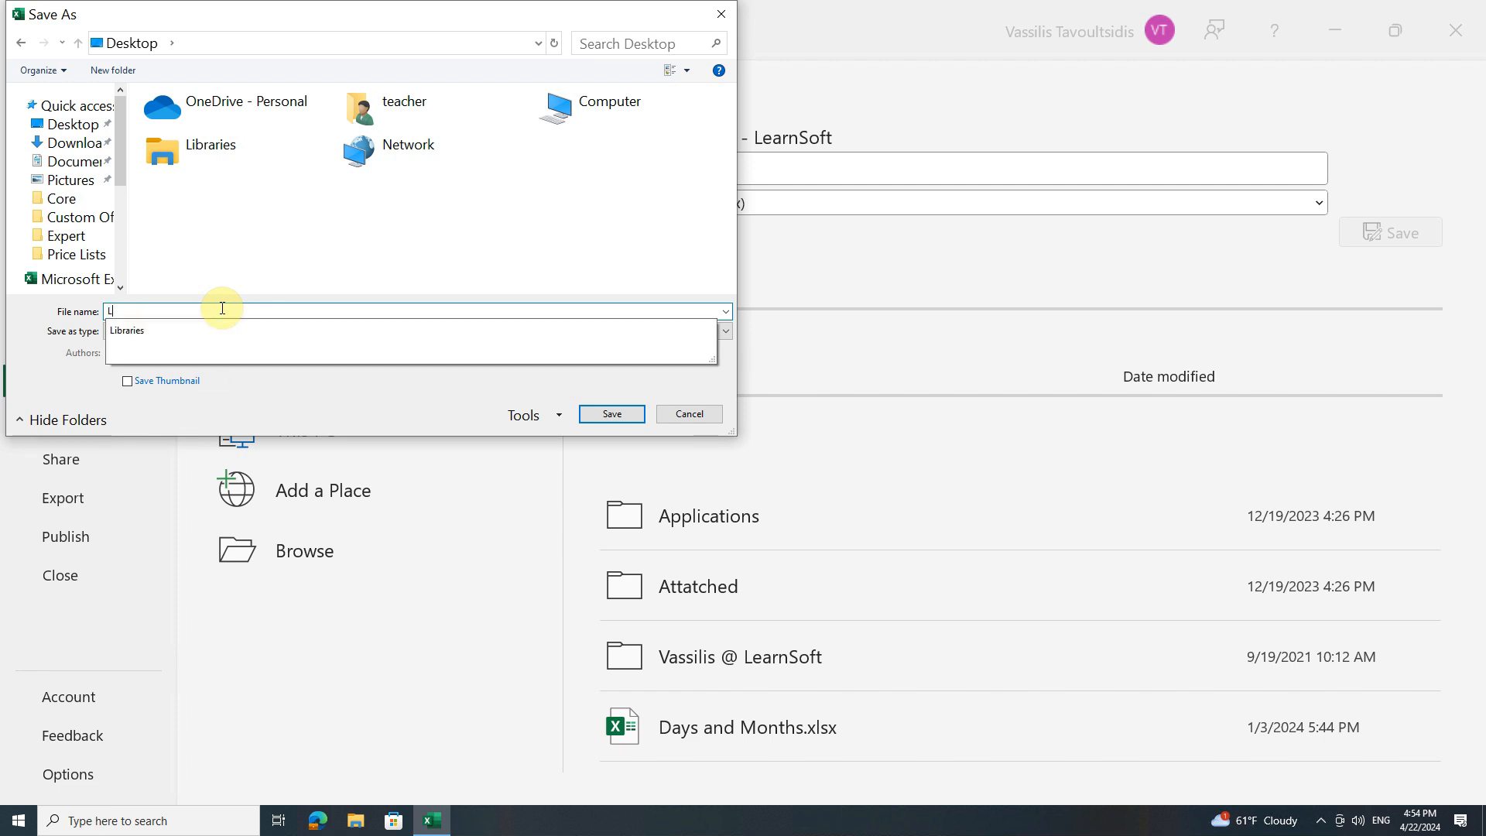
type("og Book")
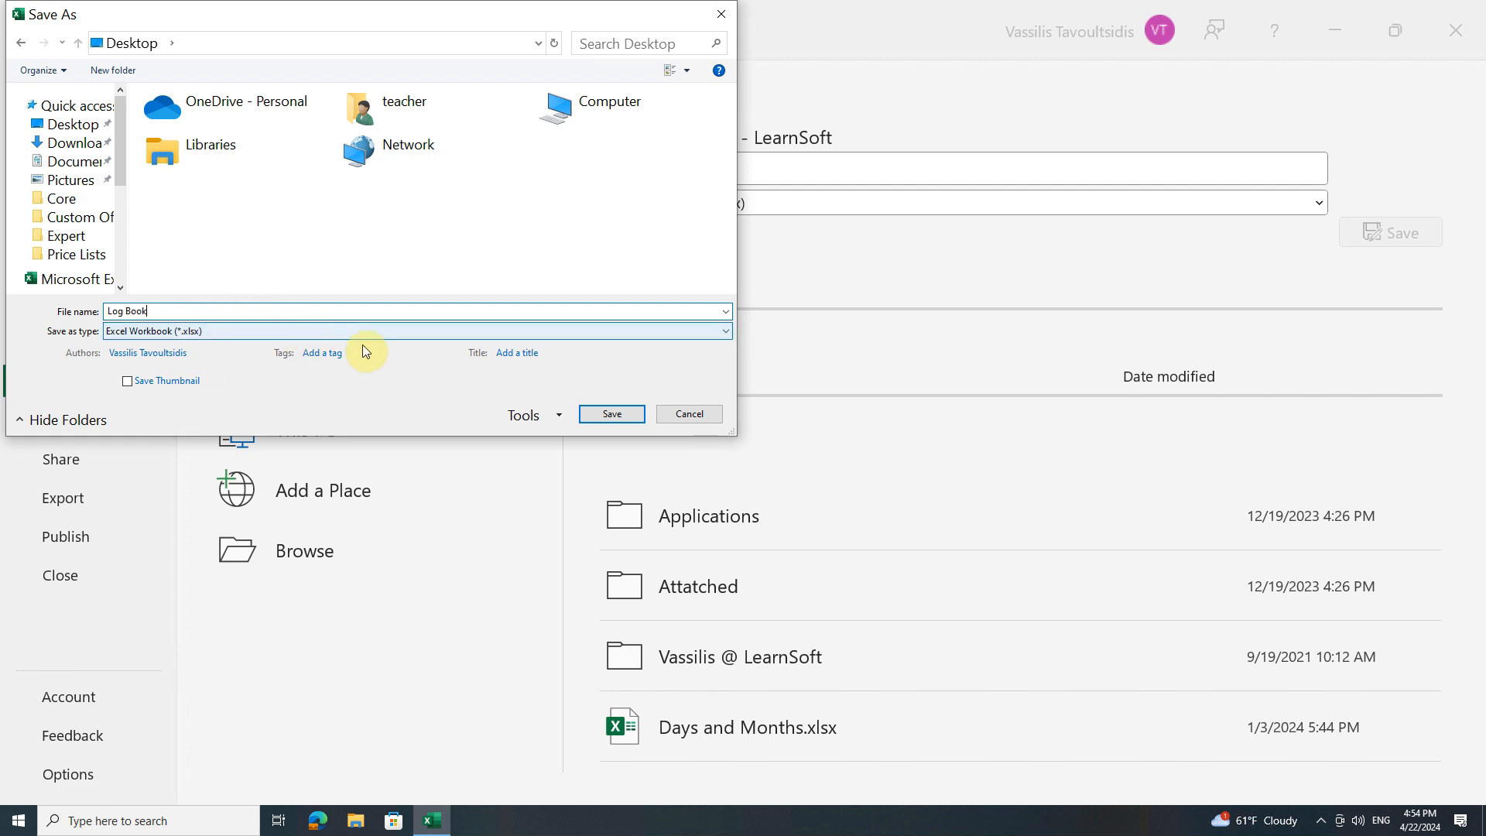
left_click(603, 416)
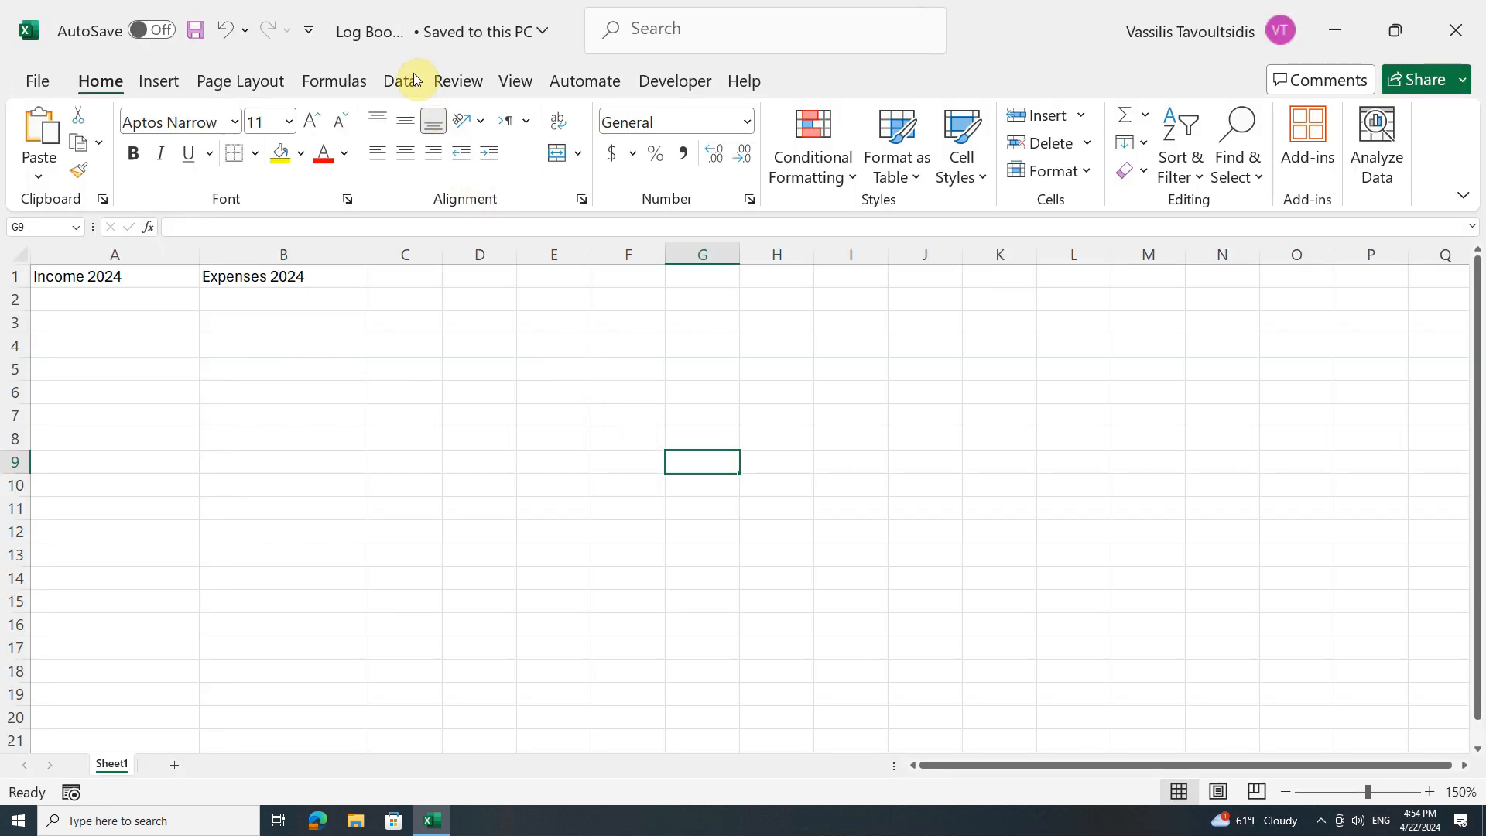
Check the workbook's saved location and find the Log Book file on the desktop before returning to Excel
left_click(404, 46)
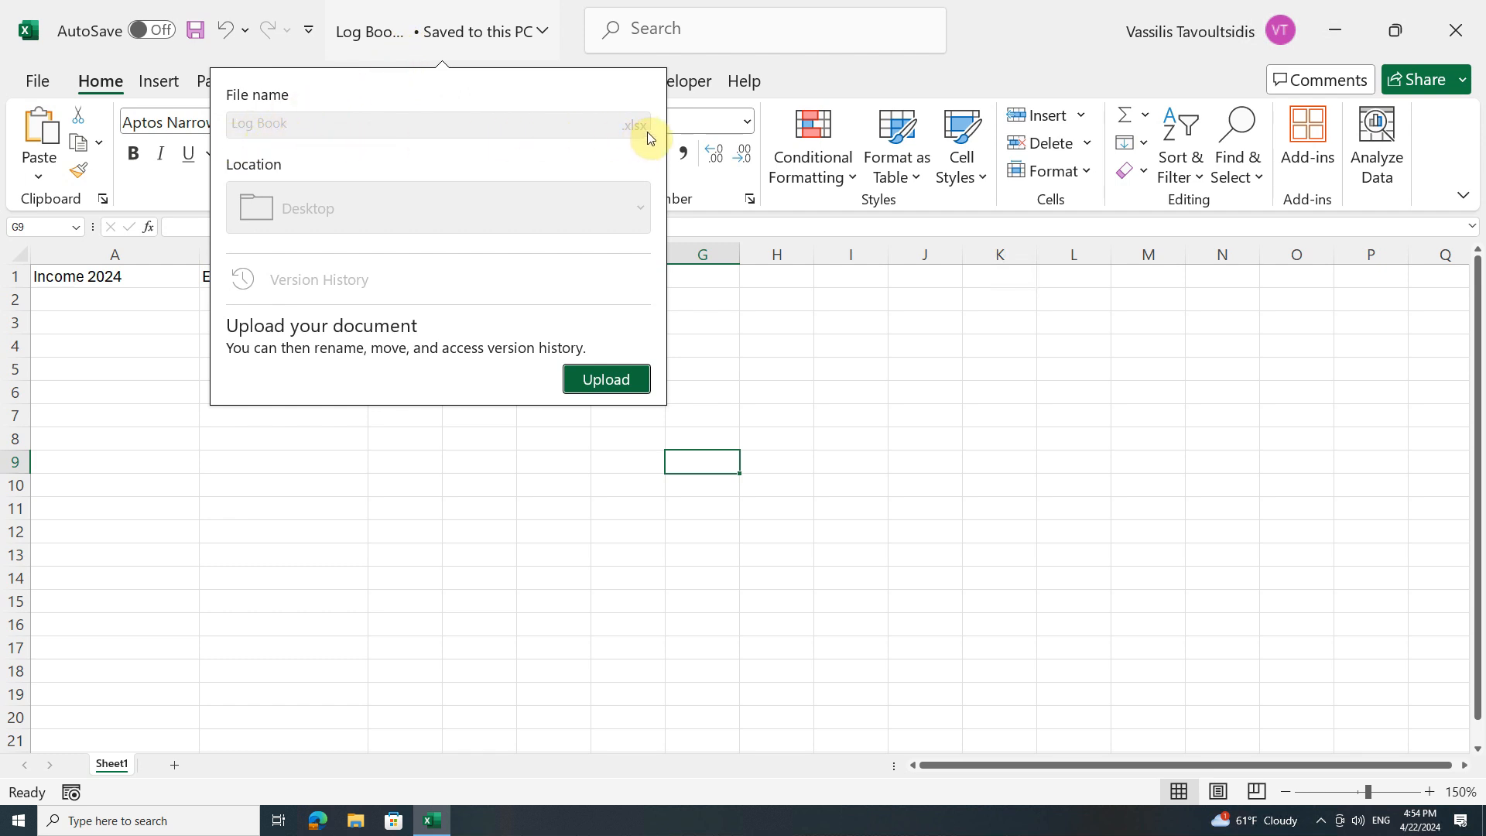
left_click(1336, 31)
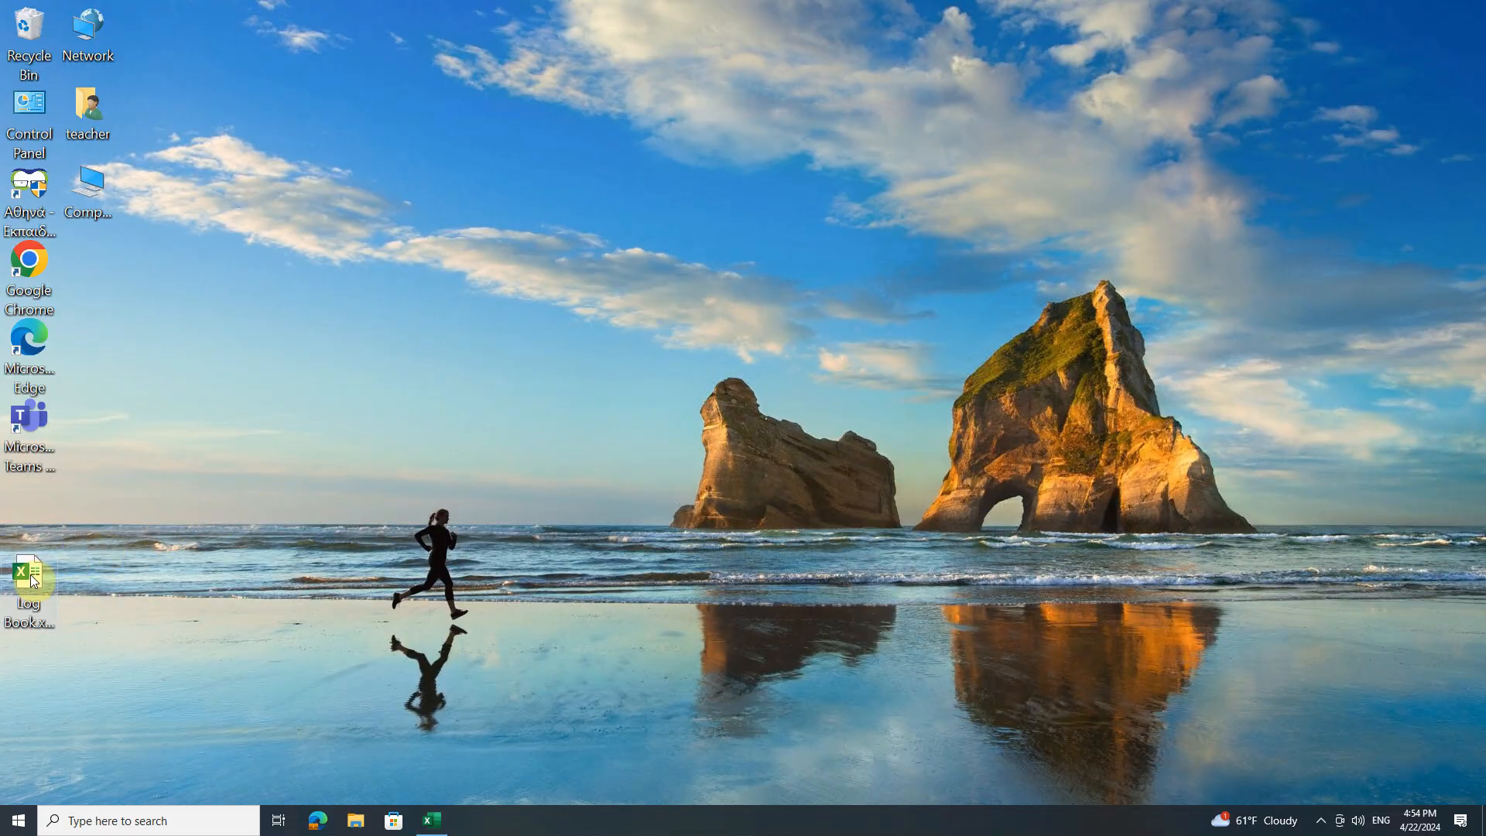
left_click_drag(28, 577, 737, 329)
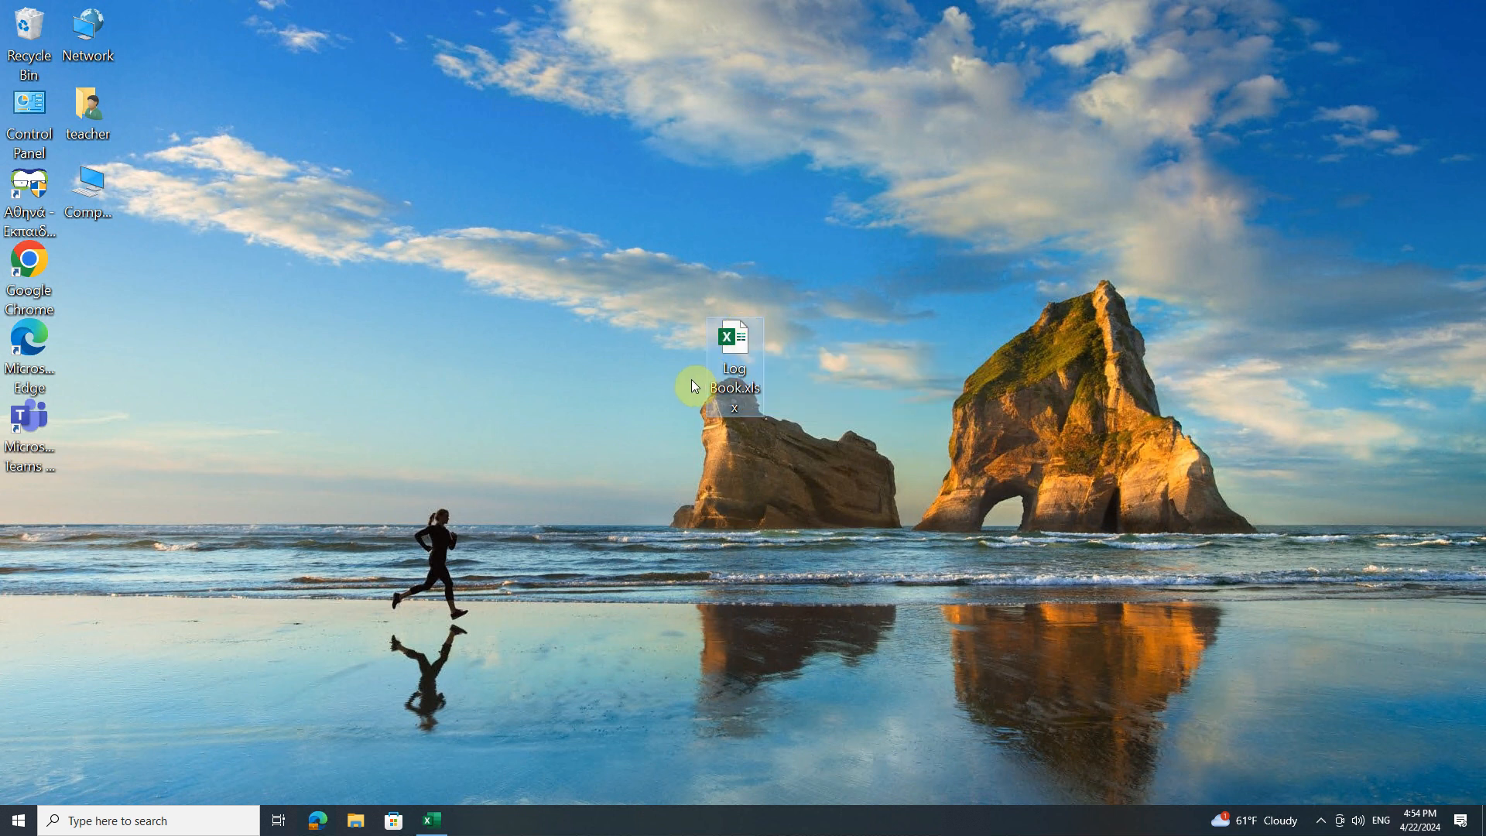
left_click(427, 826)
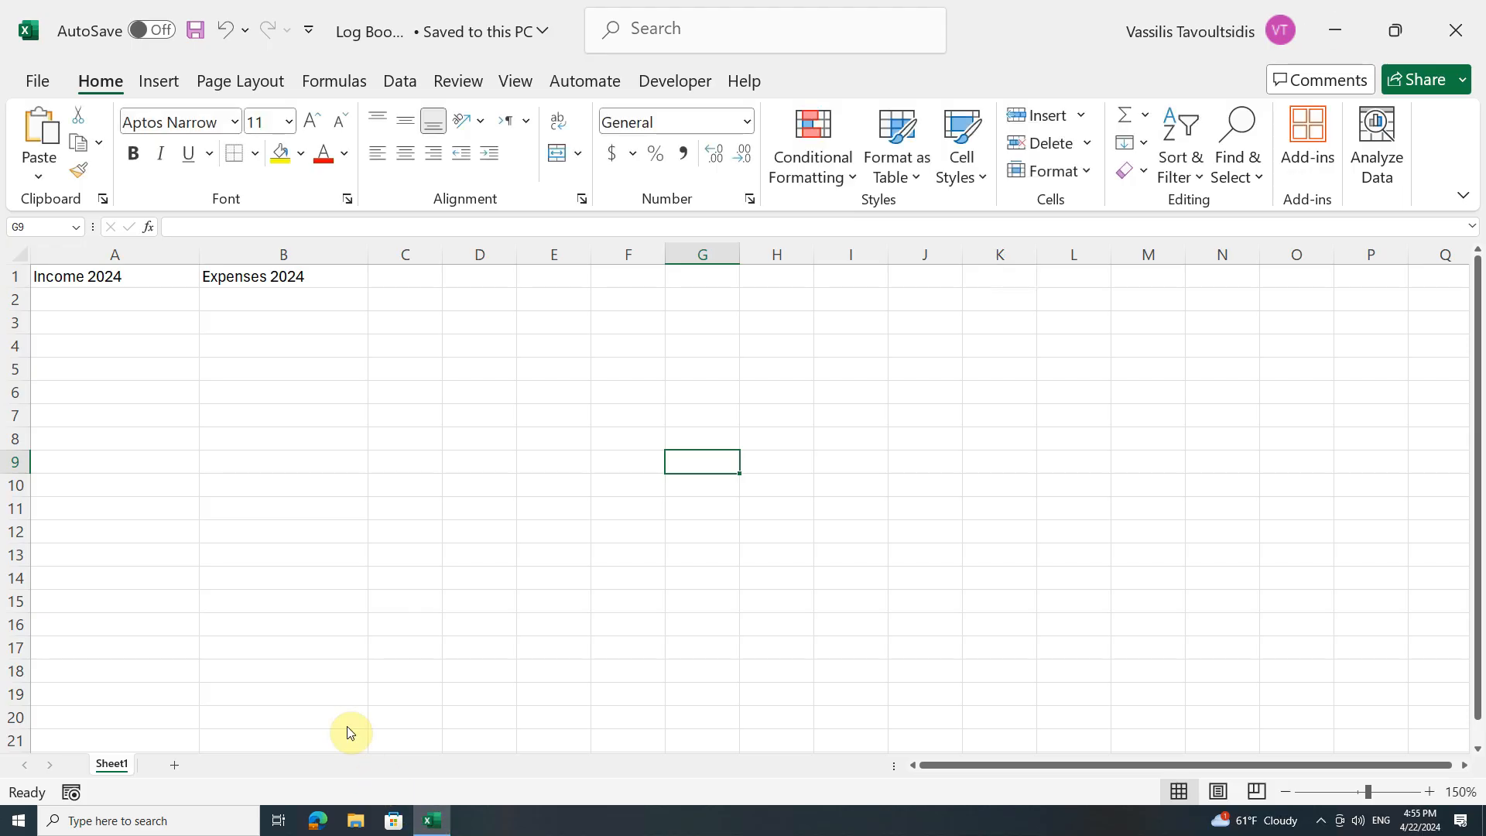
Enter 1800 under Income 2024 and 1700 under Expenses 2024 in row 2
left_click(145, 304)
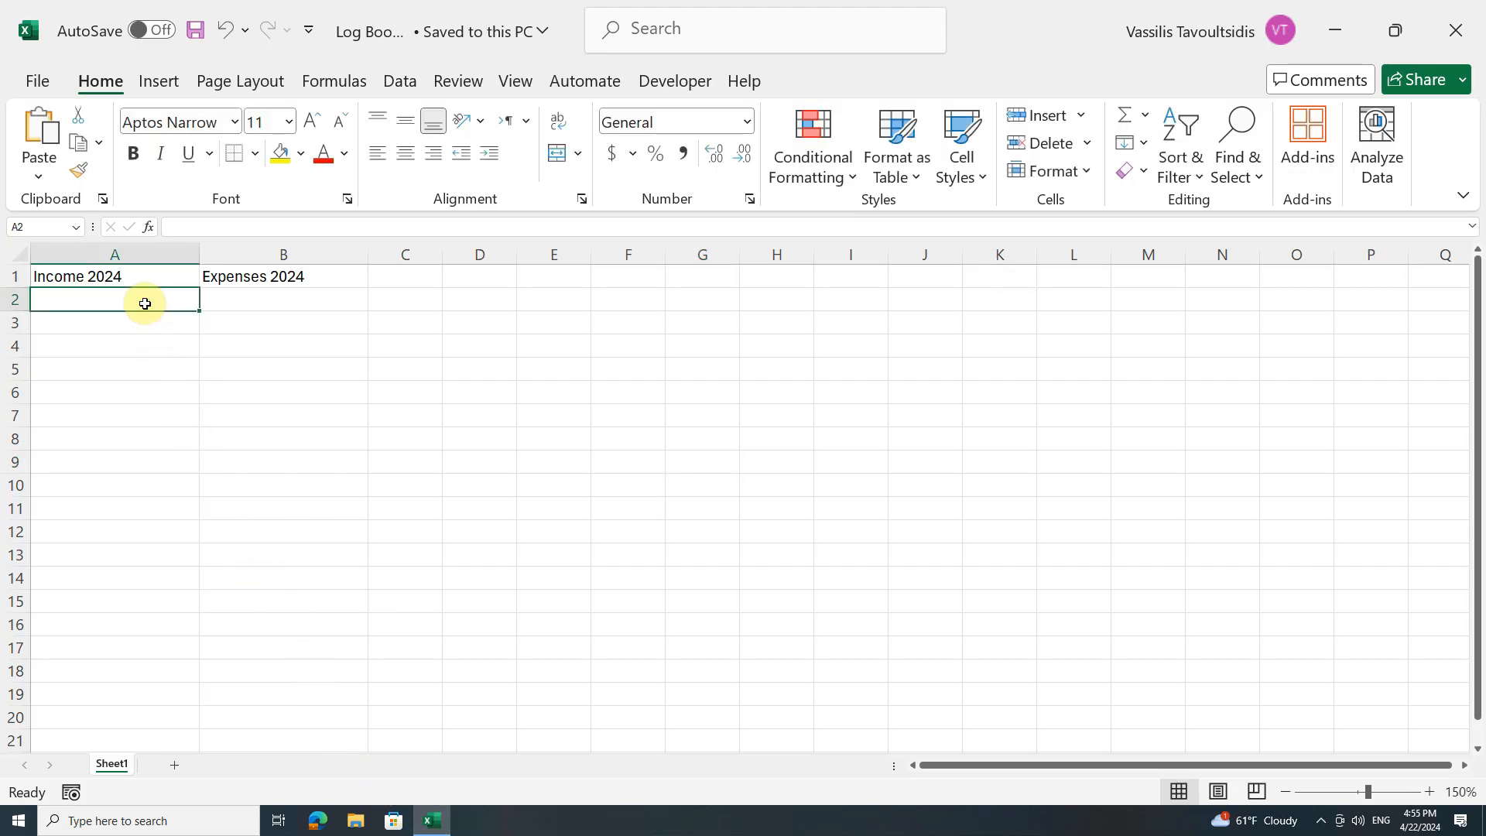
type("18")
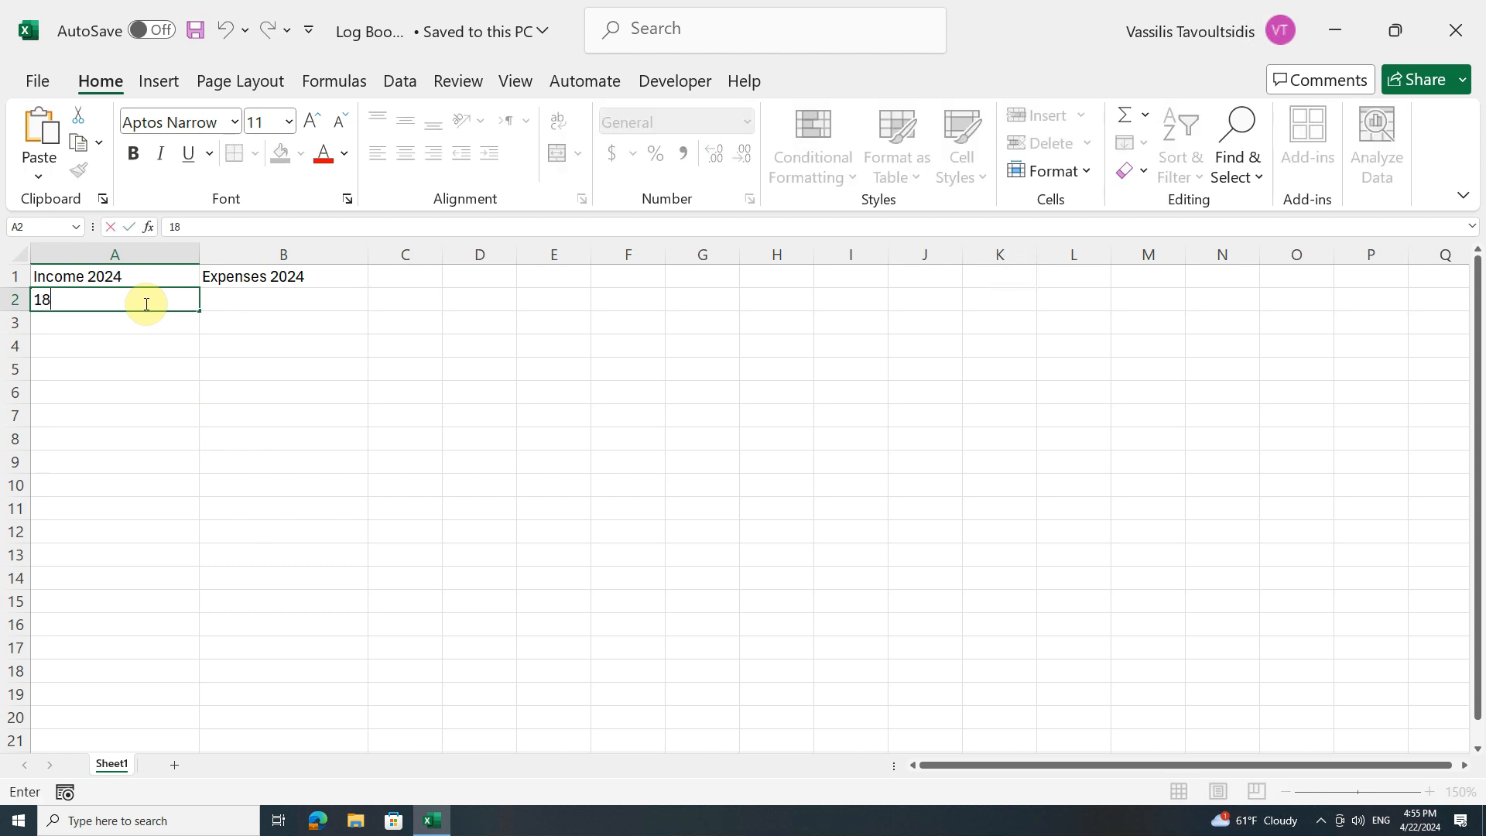
type("00")
key("Tab")
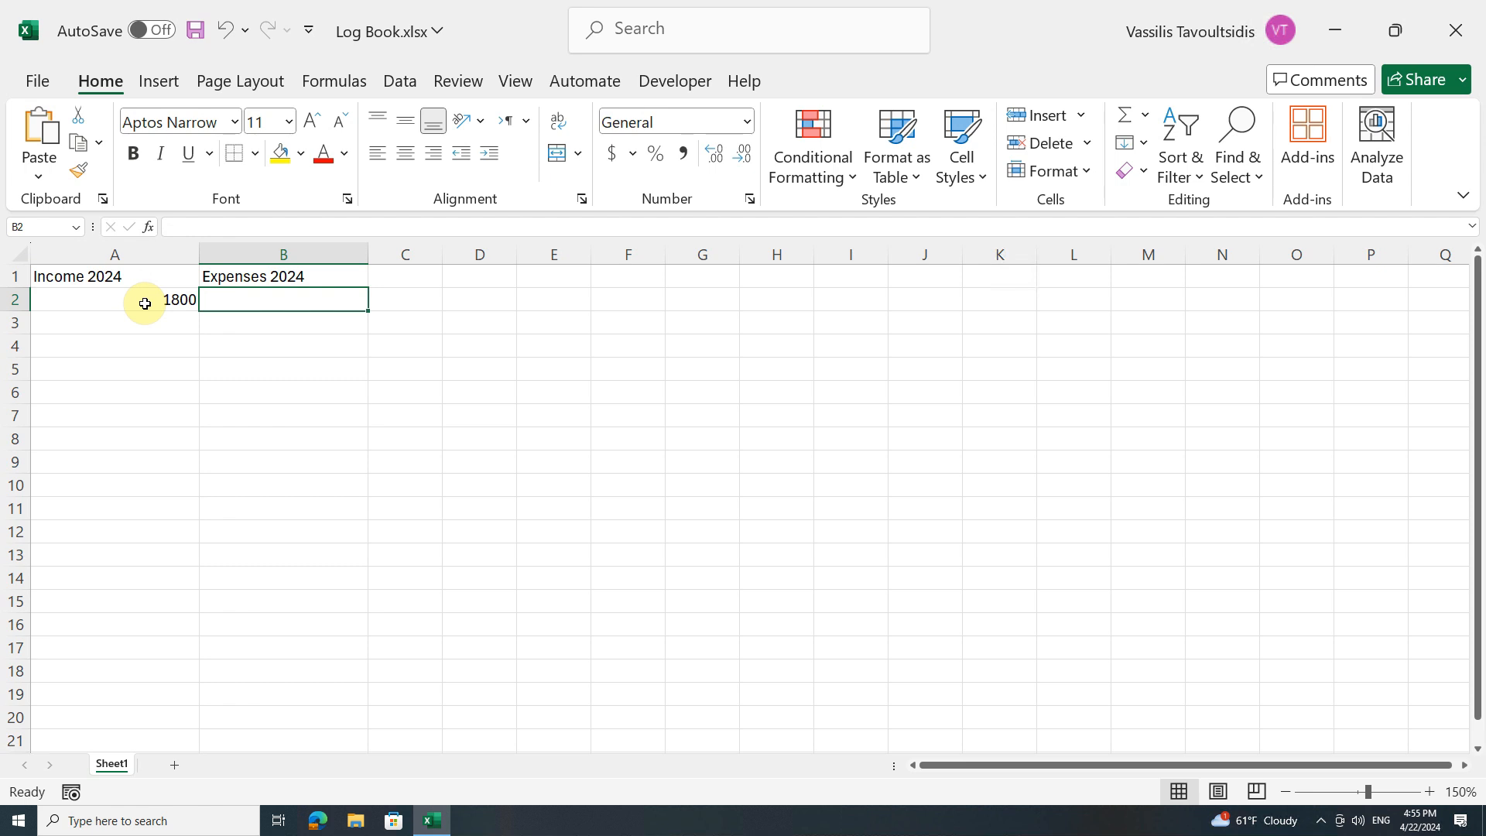
type("1700")
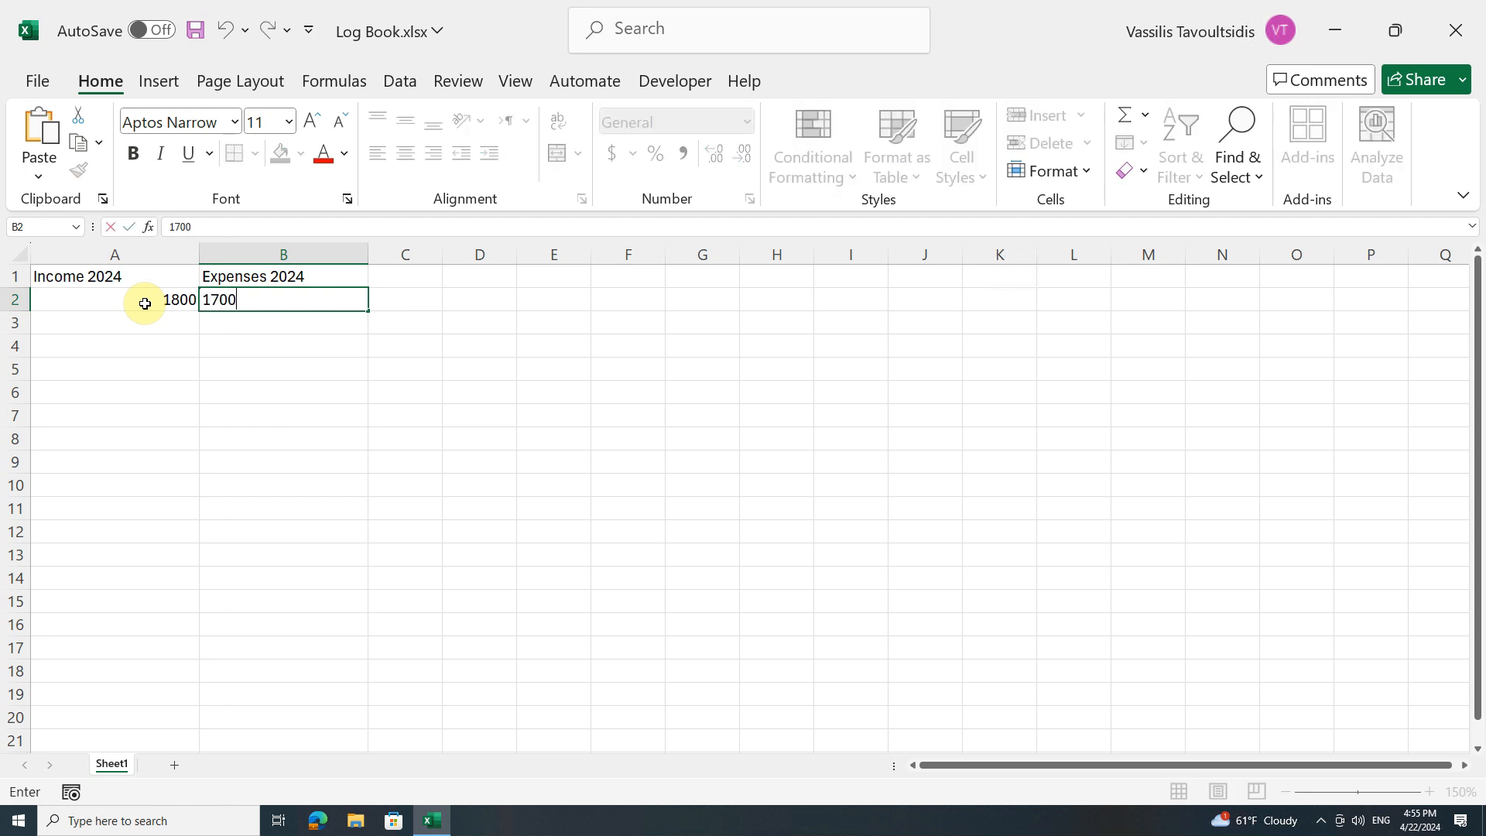
key("Return")
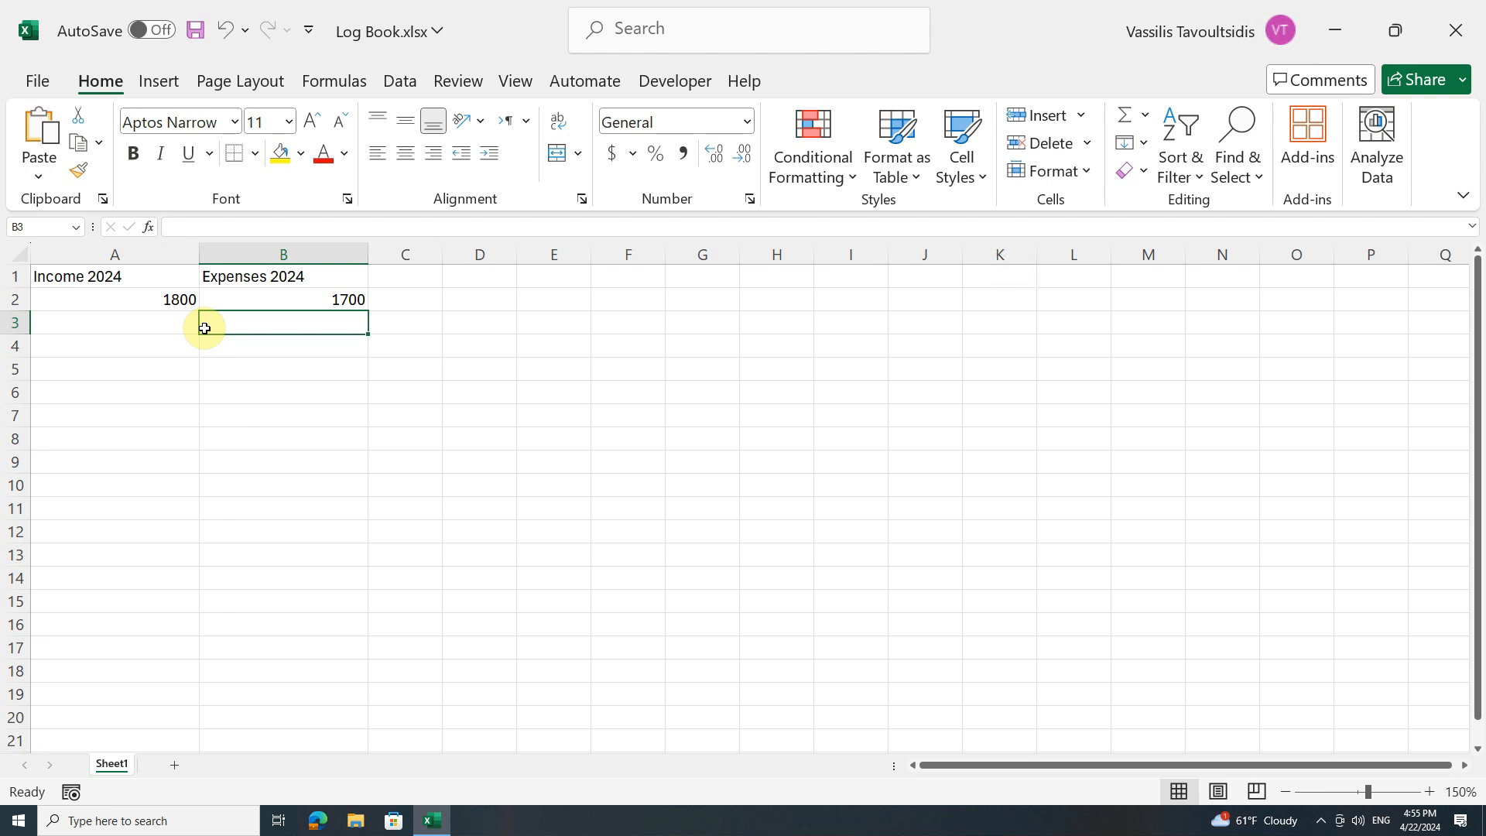
Save the Log Book workbook's new entries
left_click(181, 277)
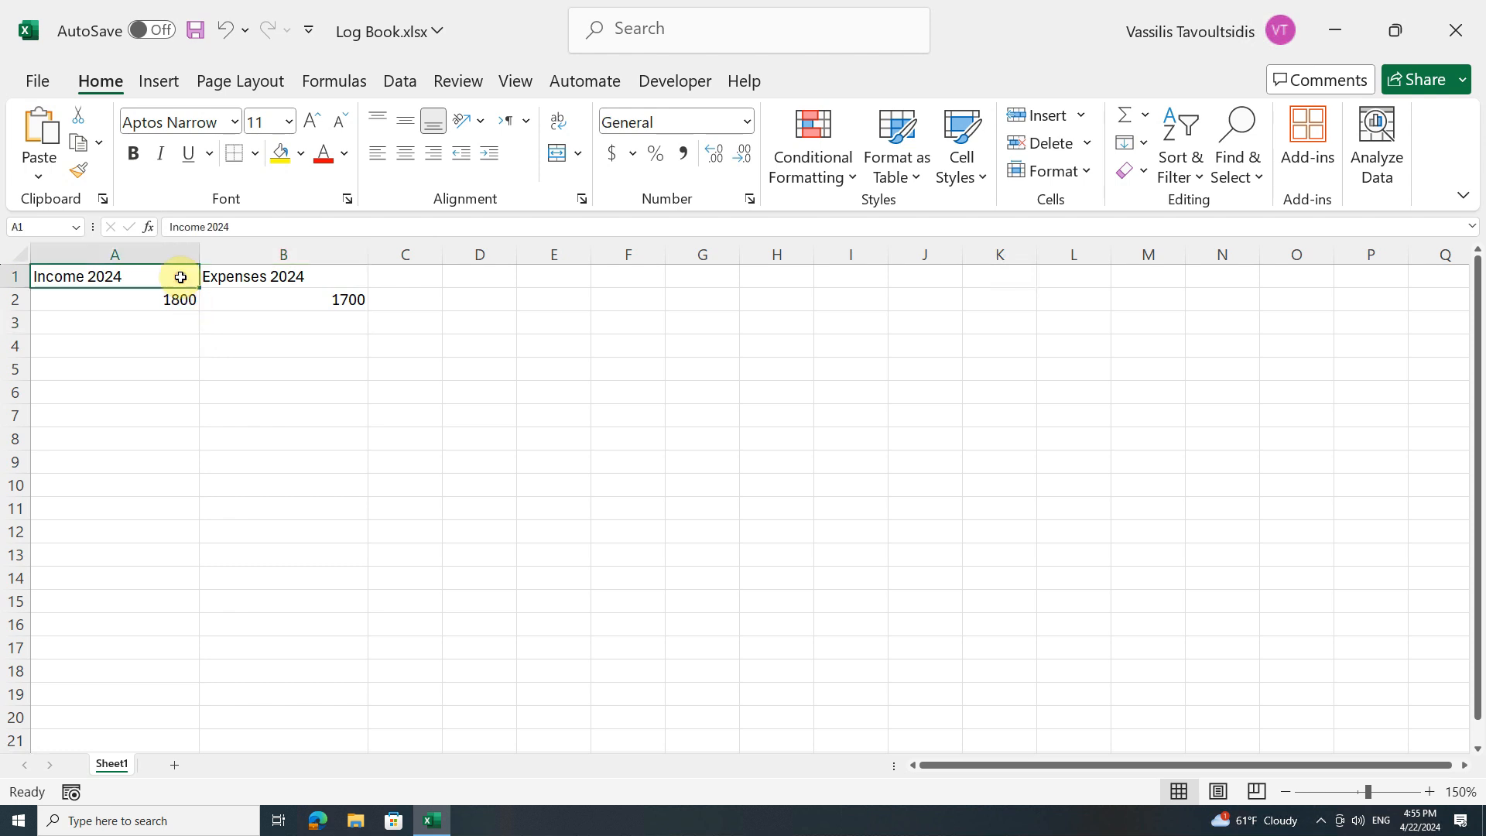
left_click(328, 275)
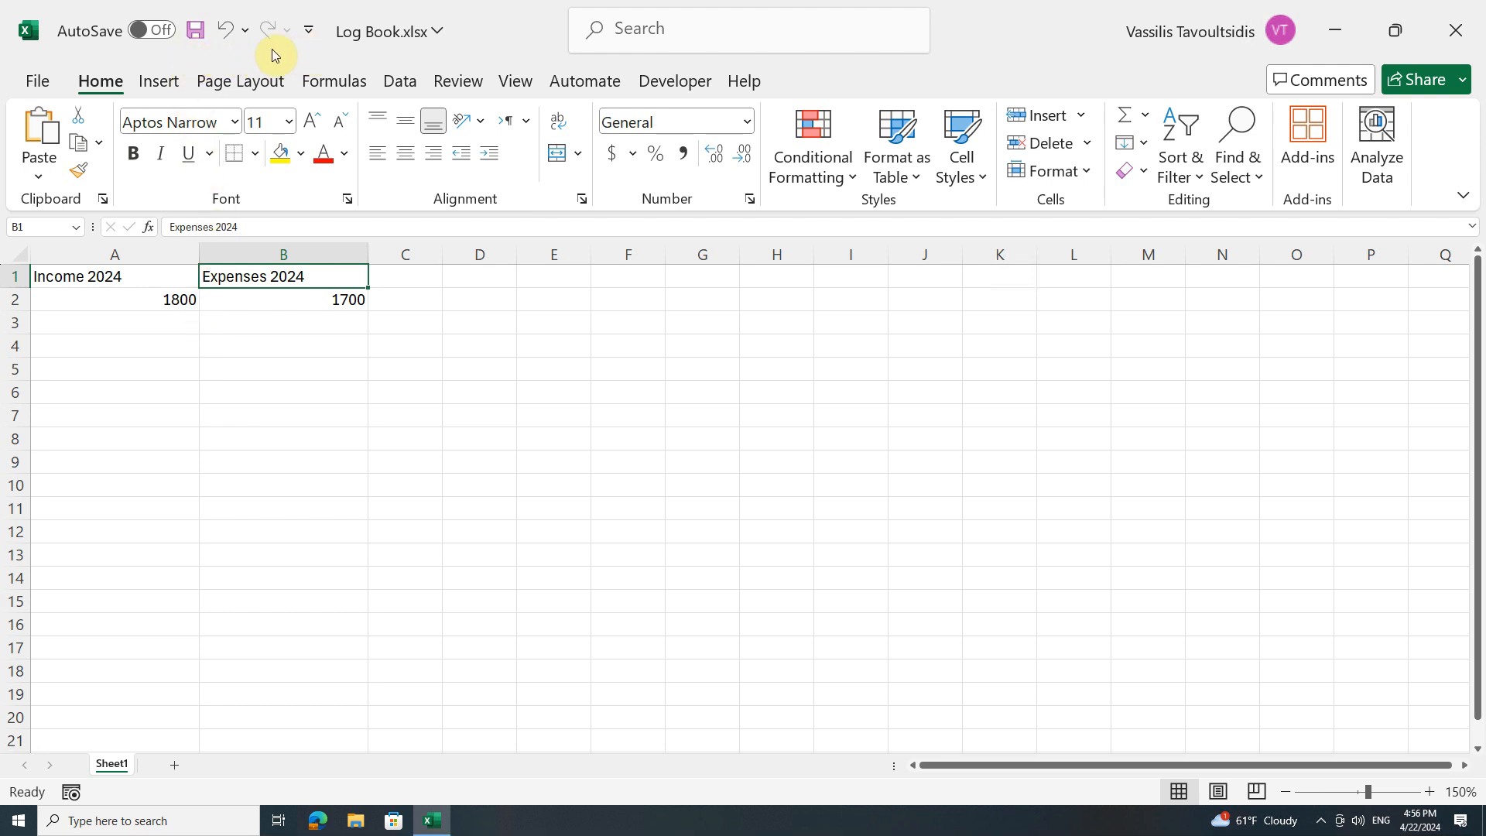
left_click(192, 37)
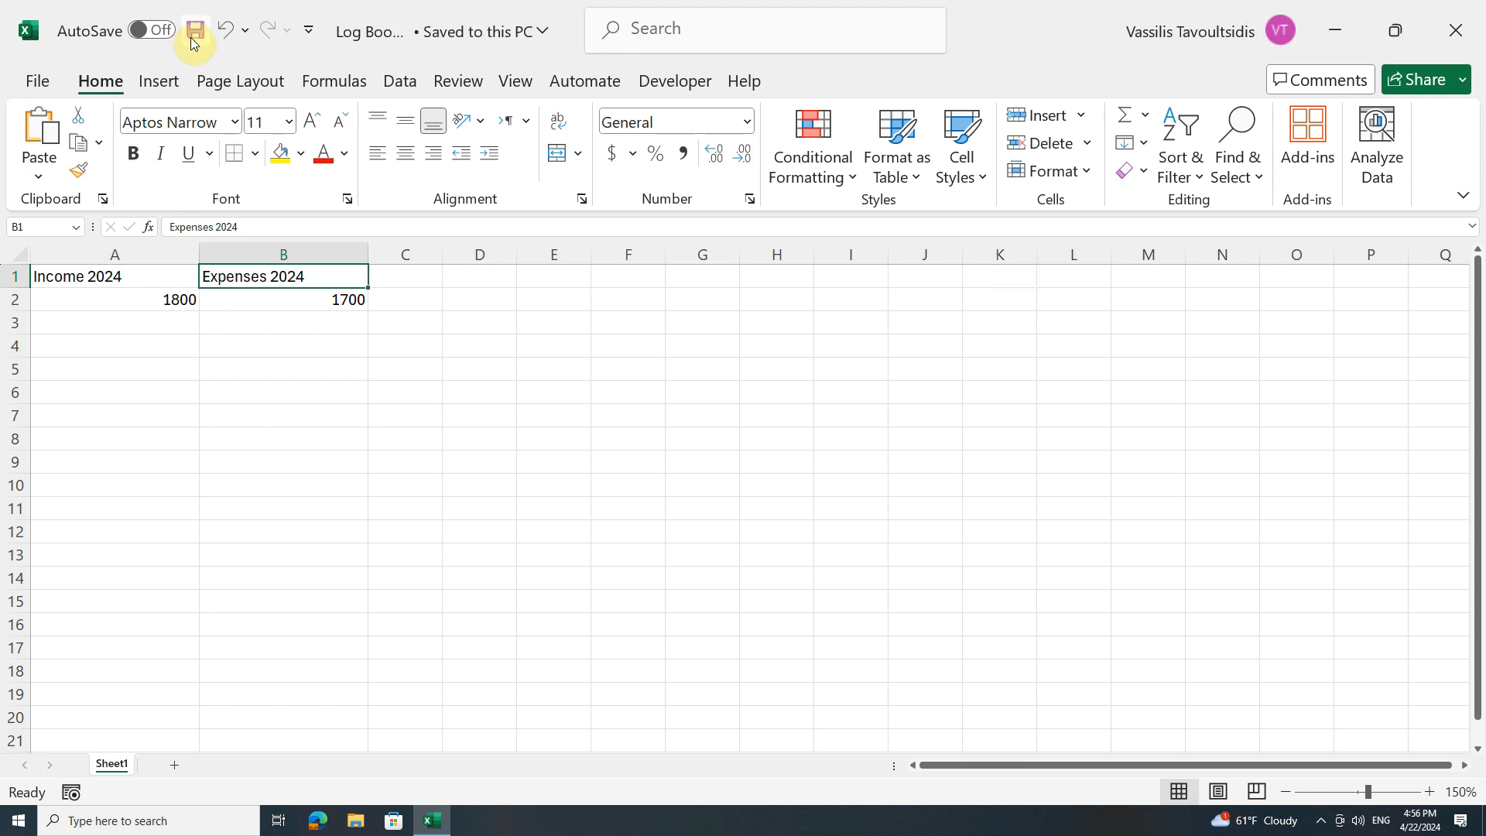
left_click(342, 42)
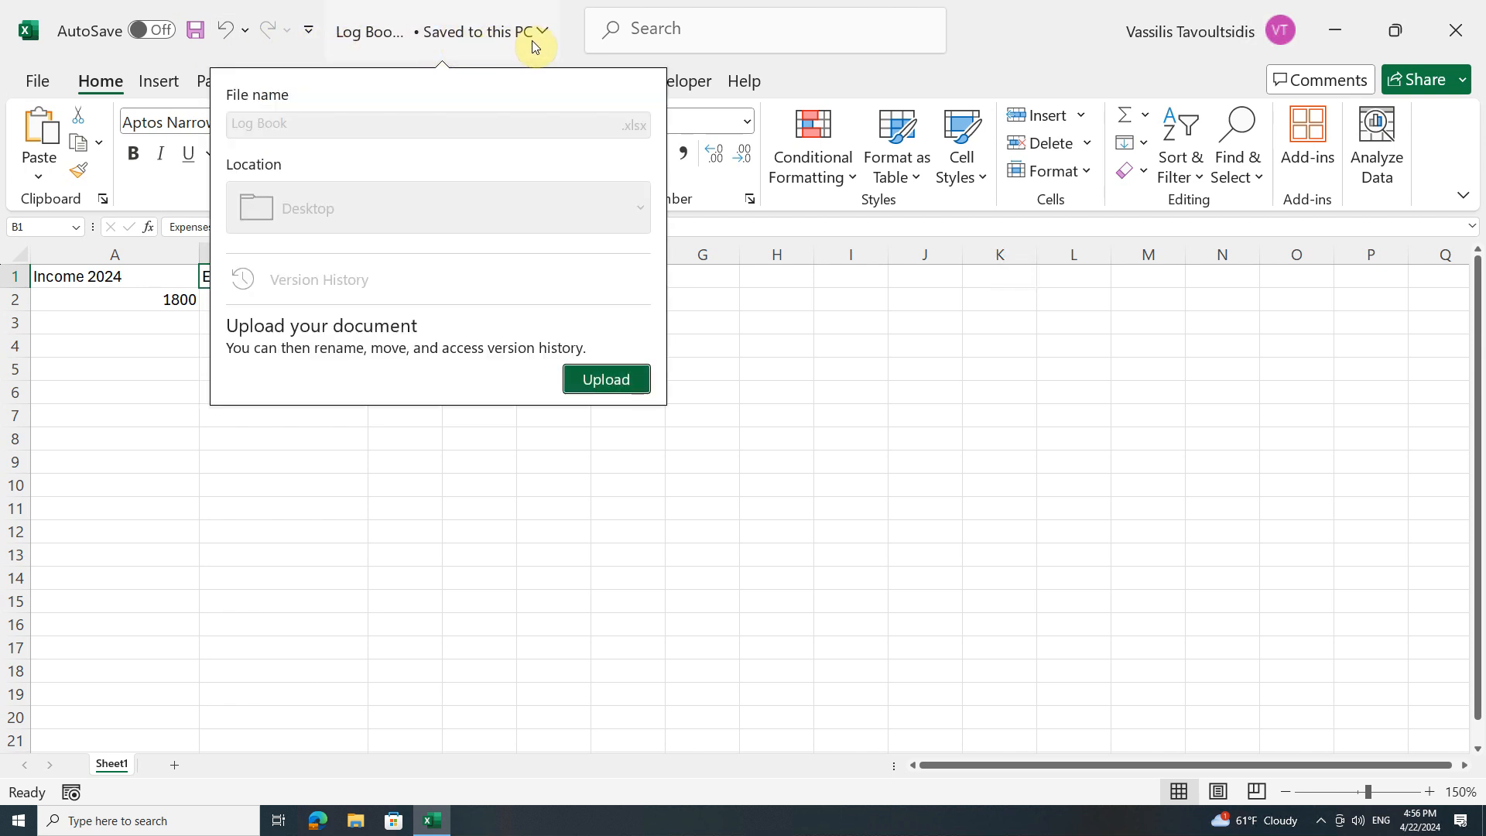
left_click(568, 44)
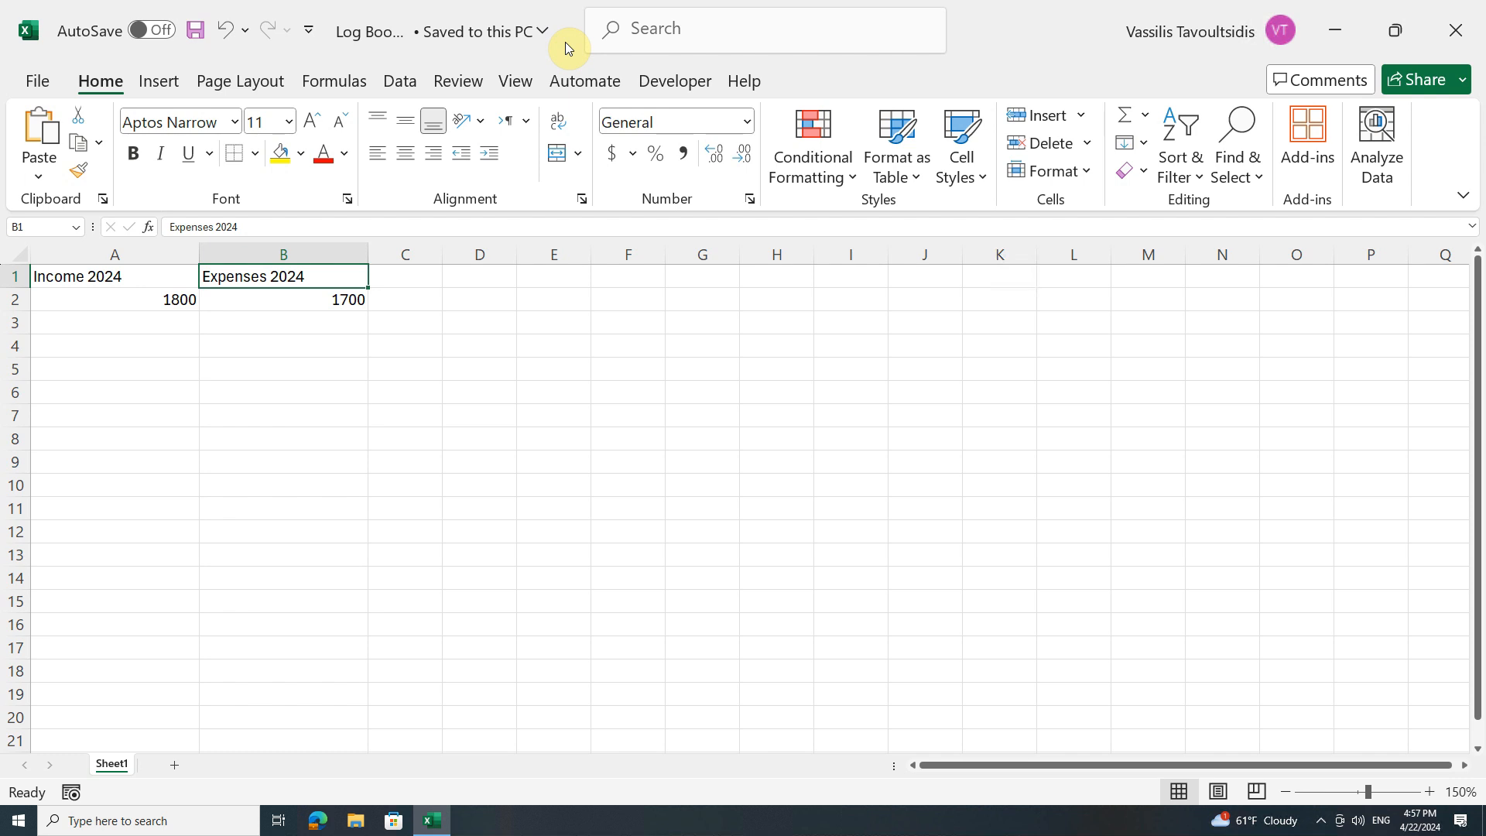
left_click(42, 81)
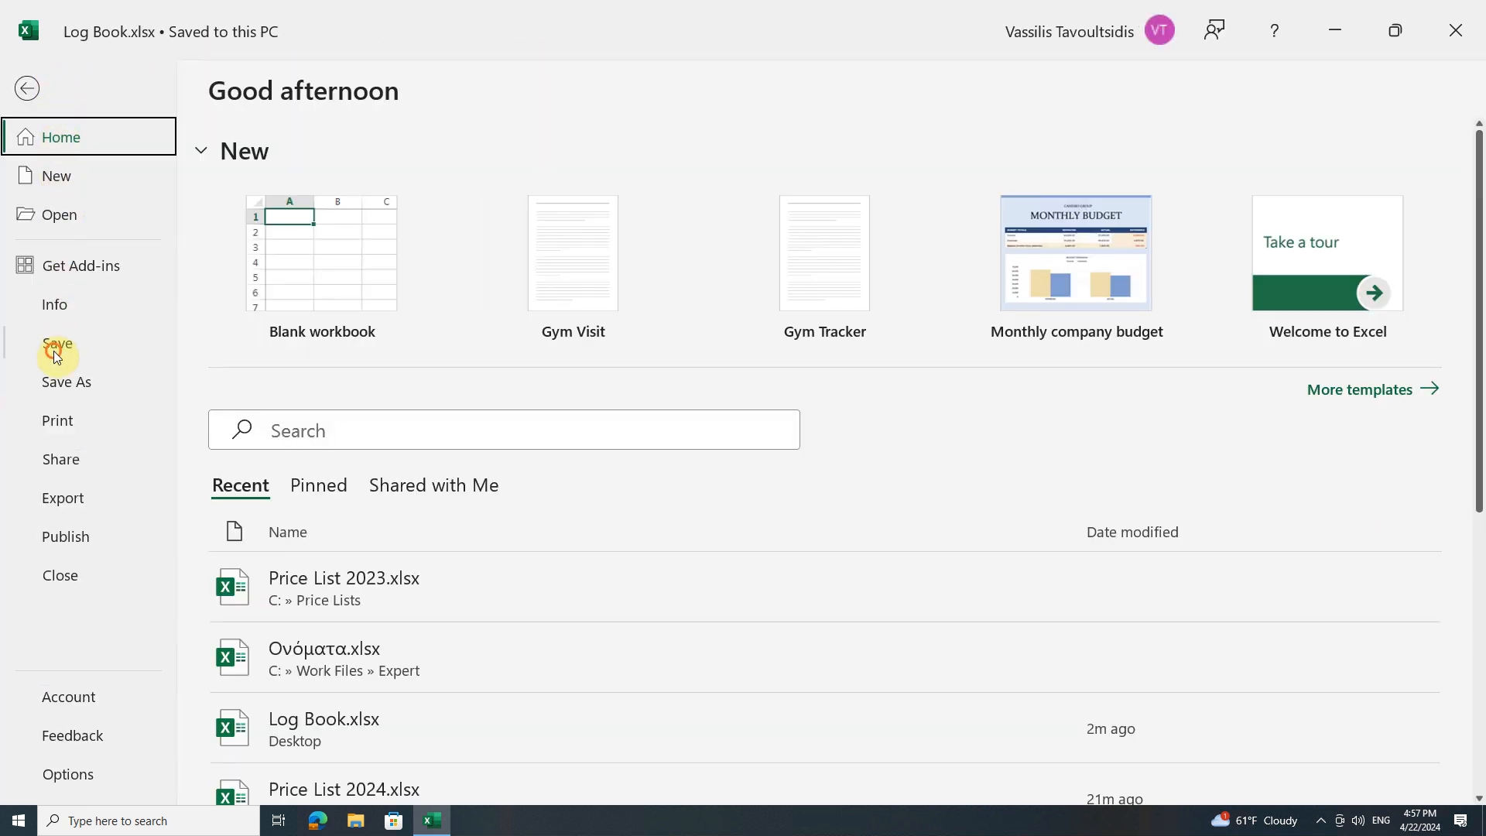
left_click(56, 353)
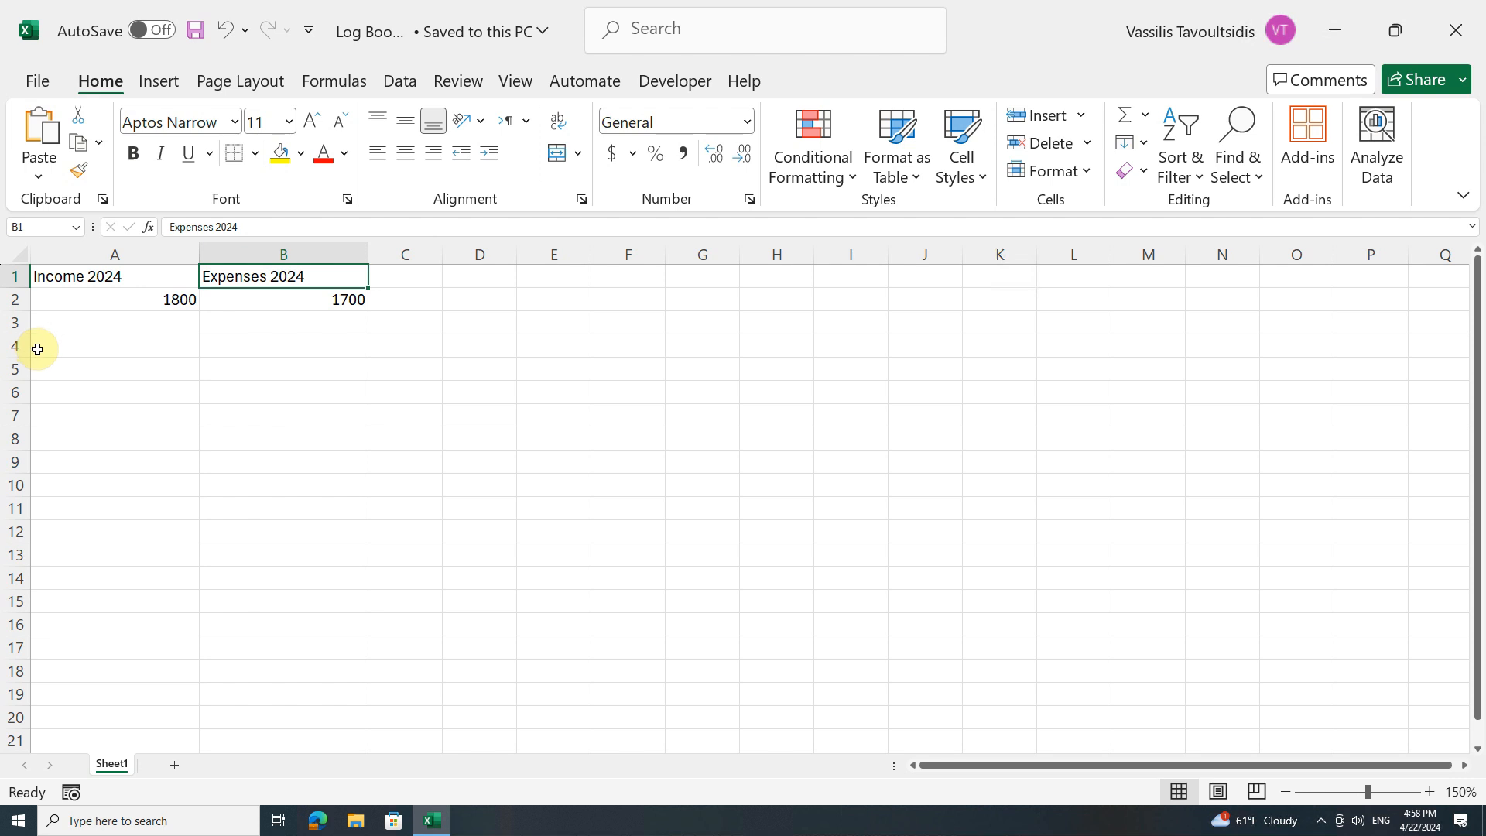
Open Price List 2024.xlsx from the Price Lists folder on Local Disk (C:)
left_click(36, 82)
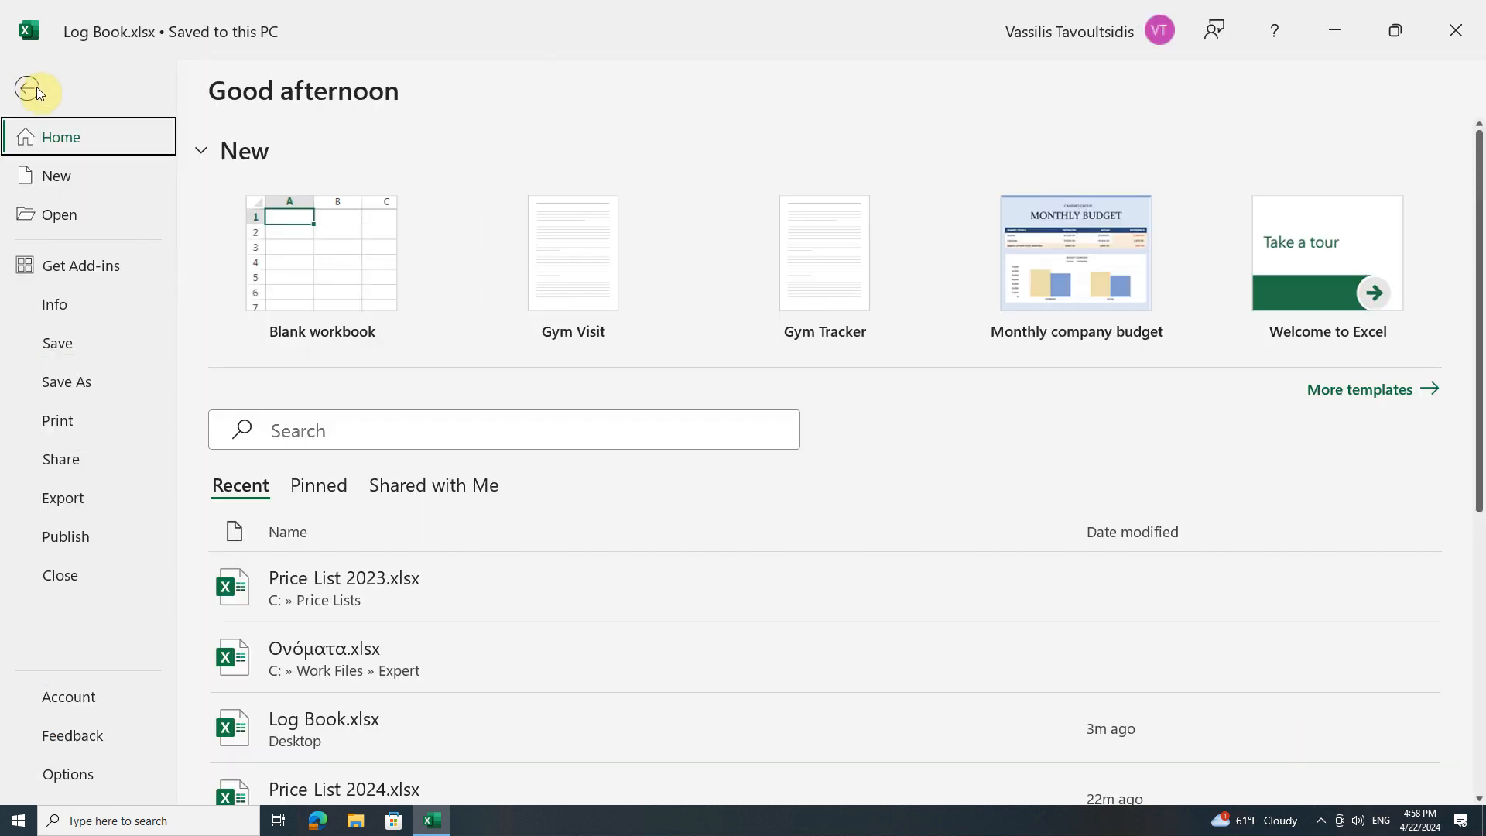
left_click(26, 218)
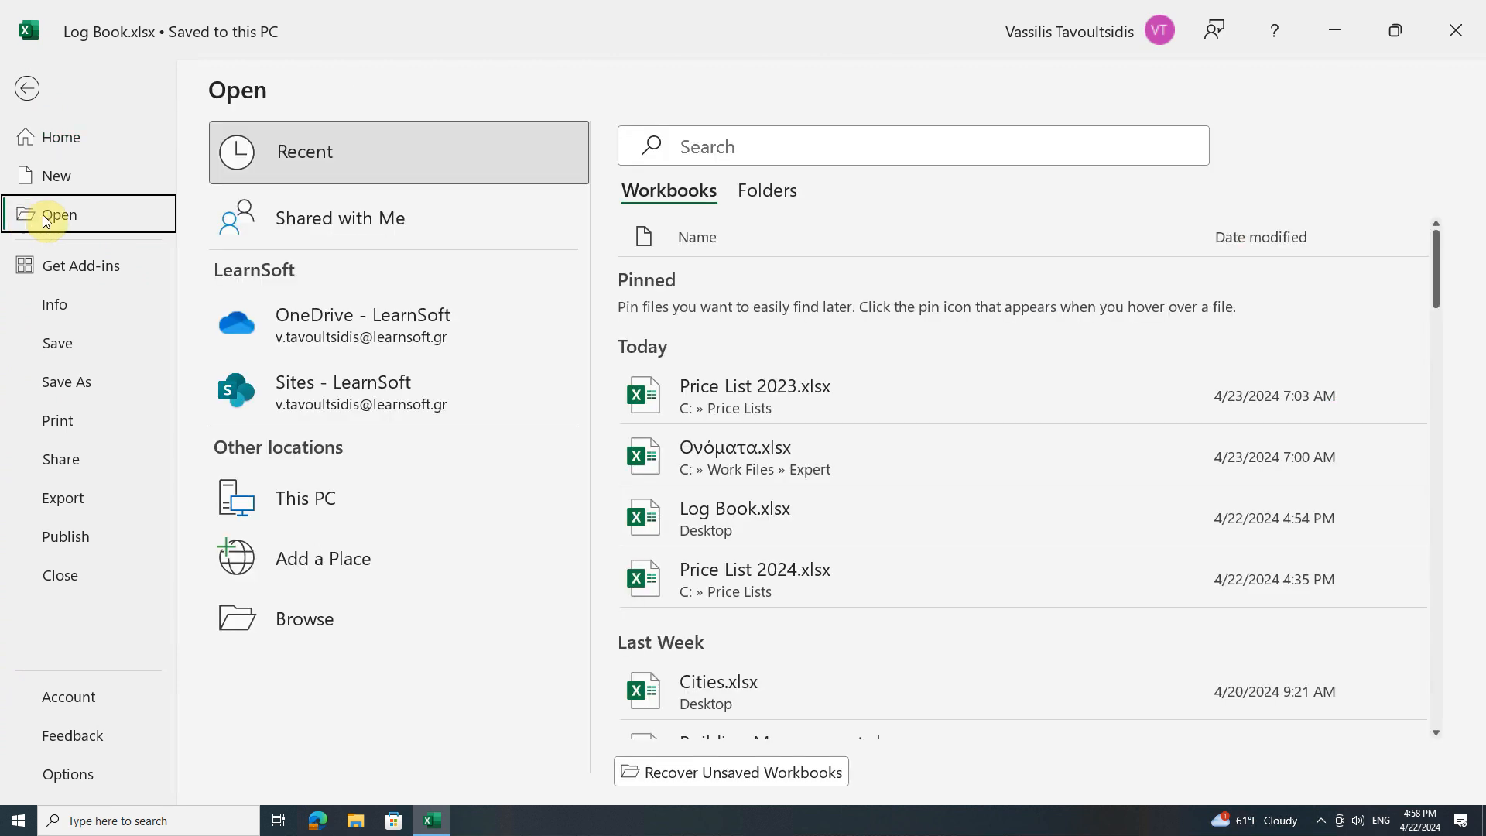
left_click(299, 606)
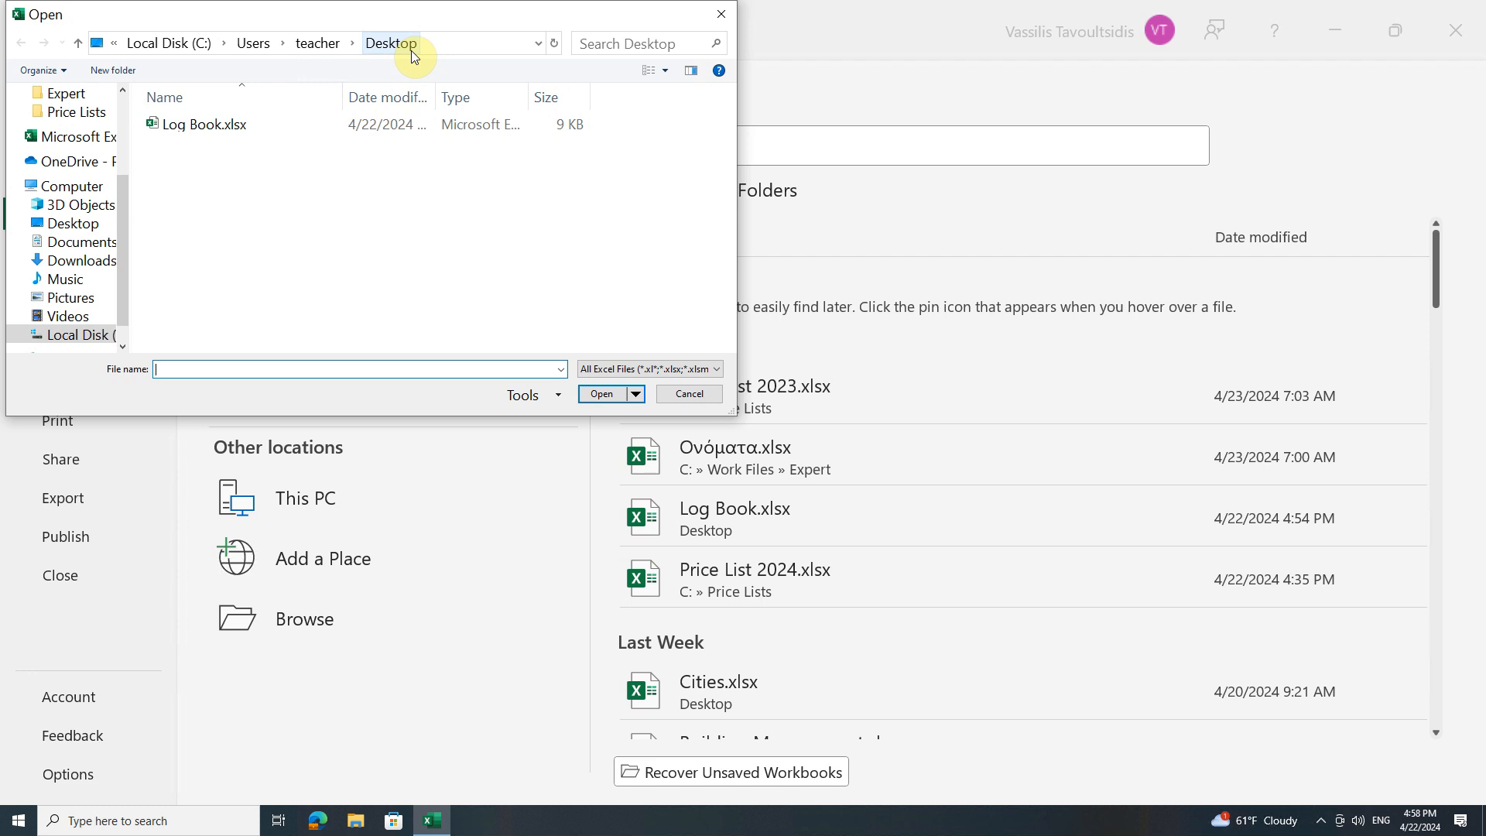
left_click(118, 44)
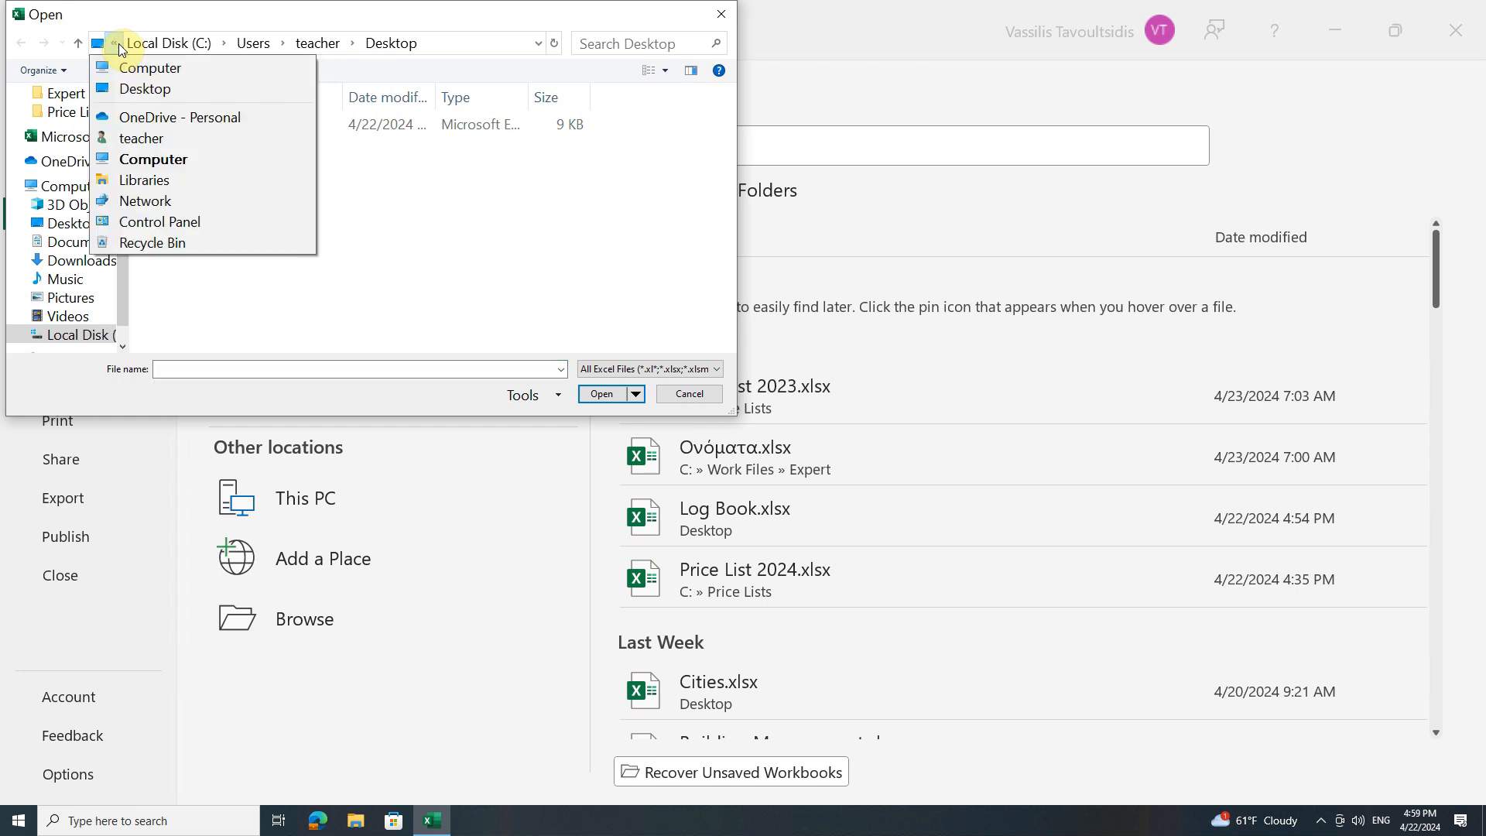
left_click(127, 159)
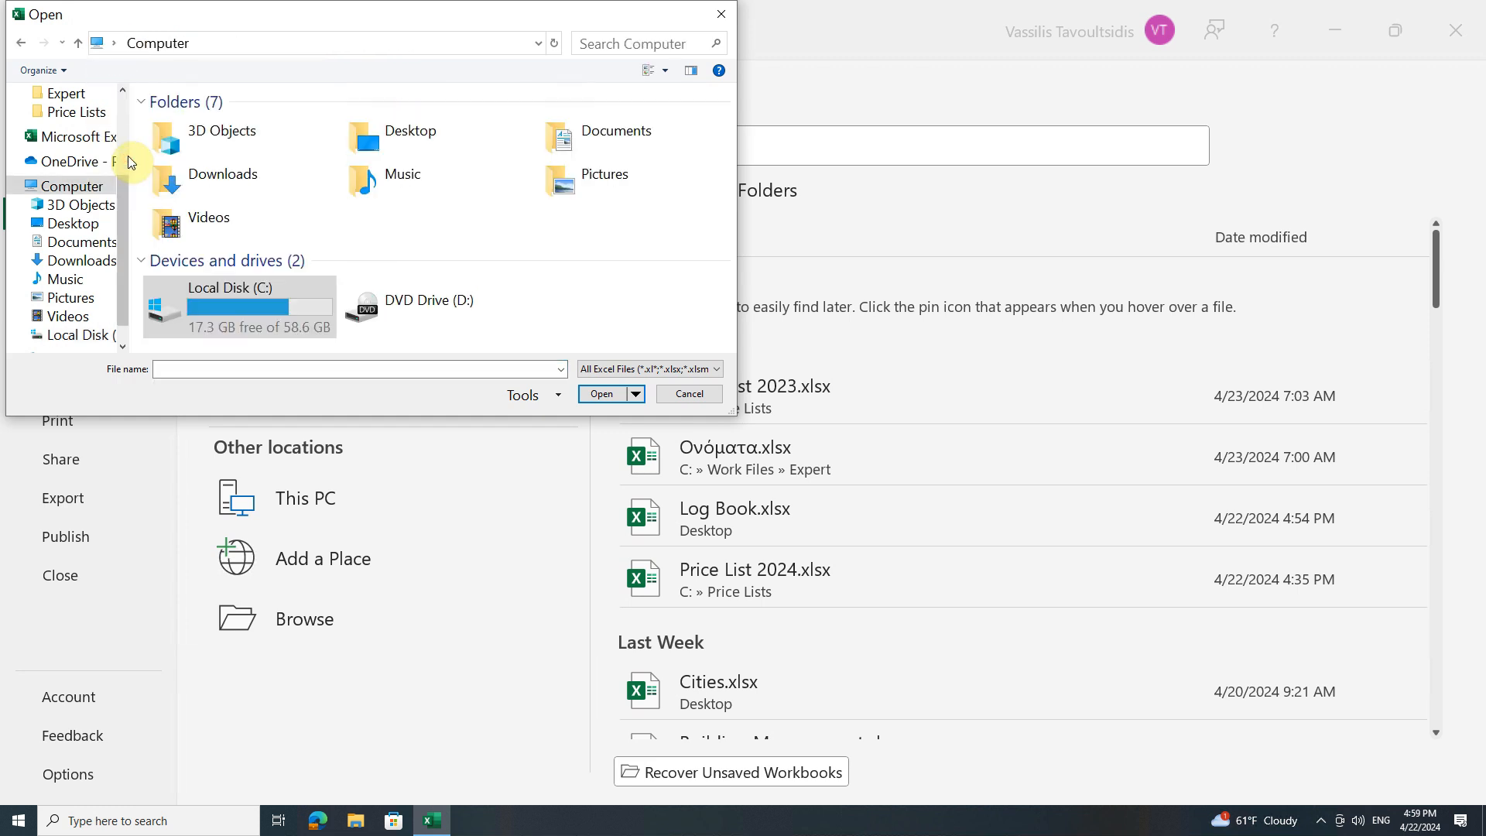
double_click(236, 297)
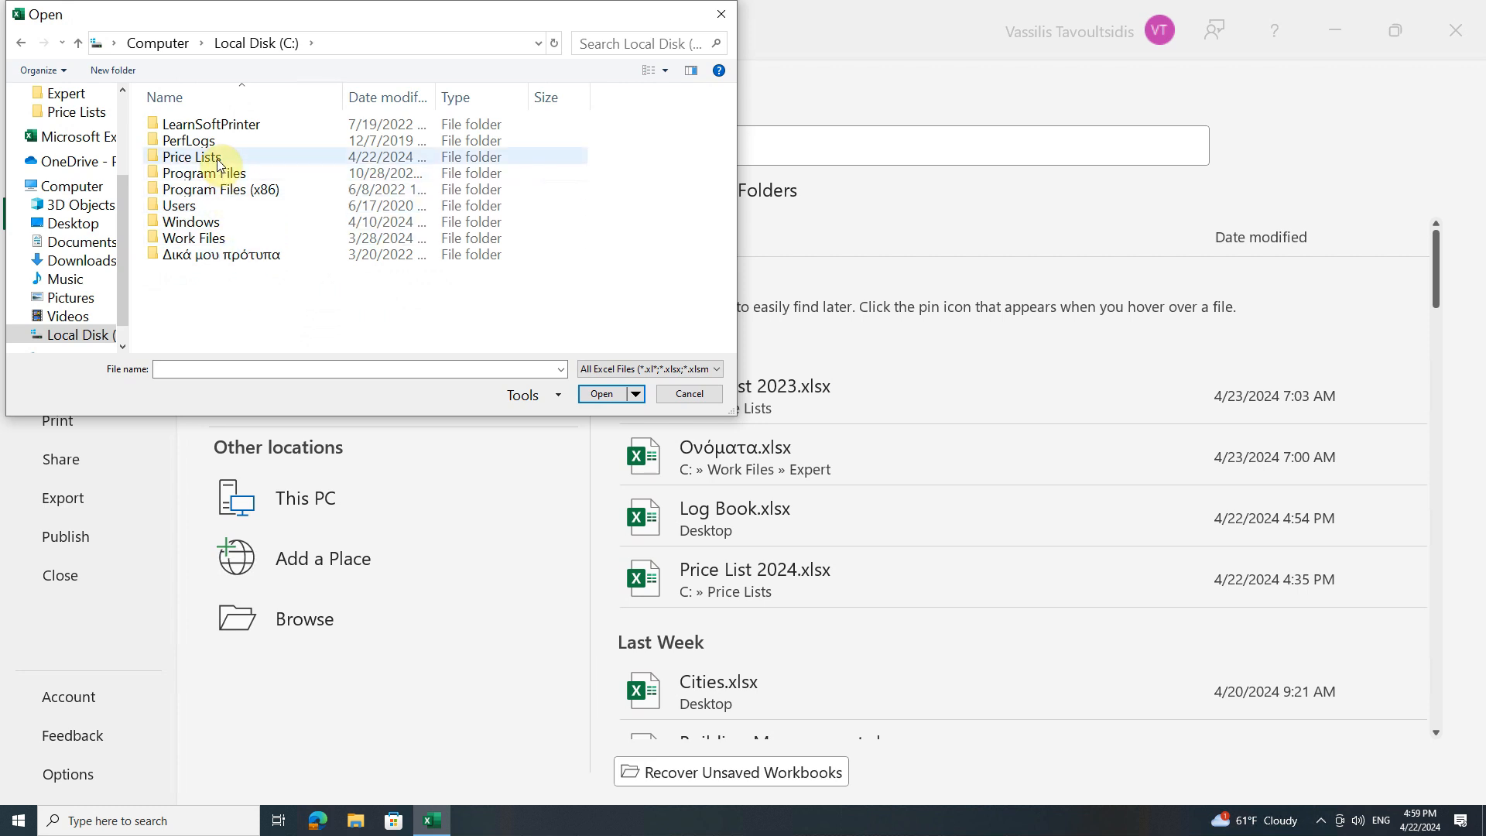
double_click(217, 159)
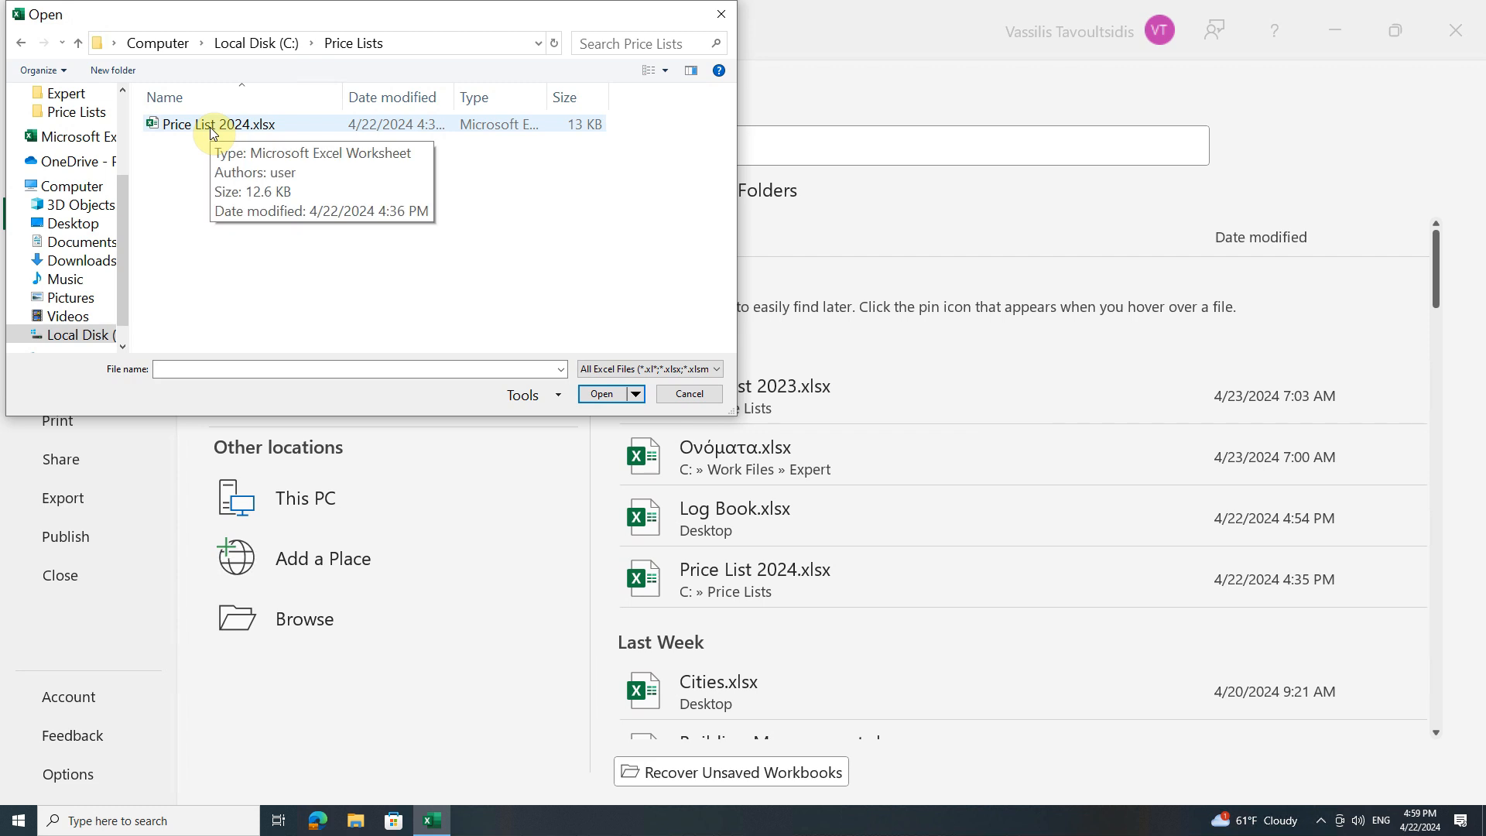
double_click(211, 127)
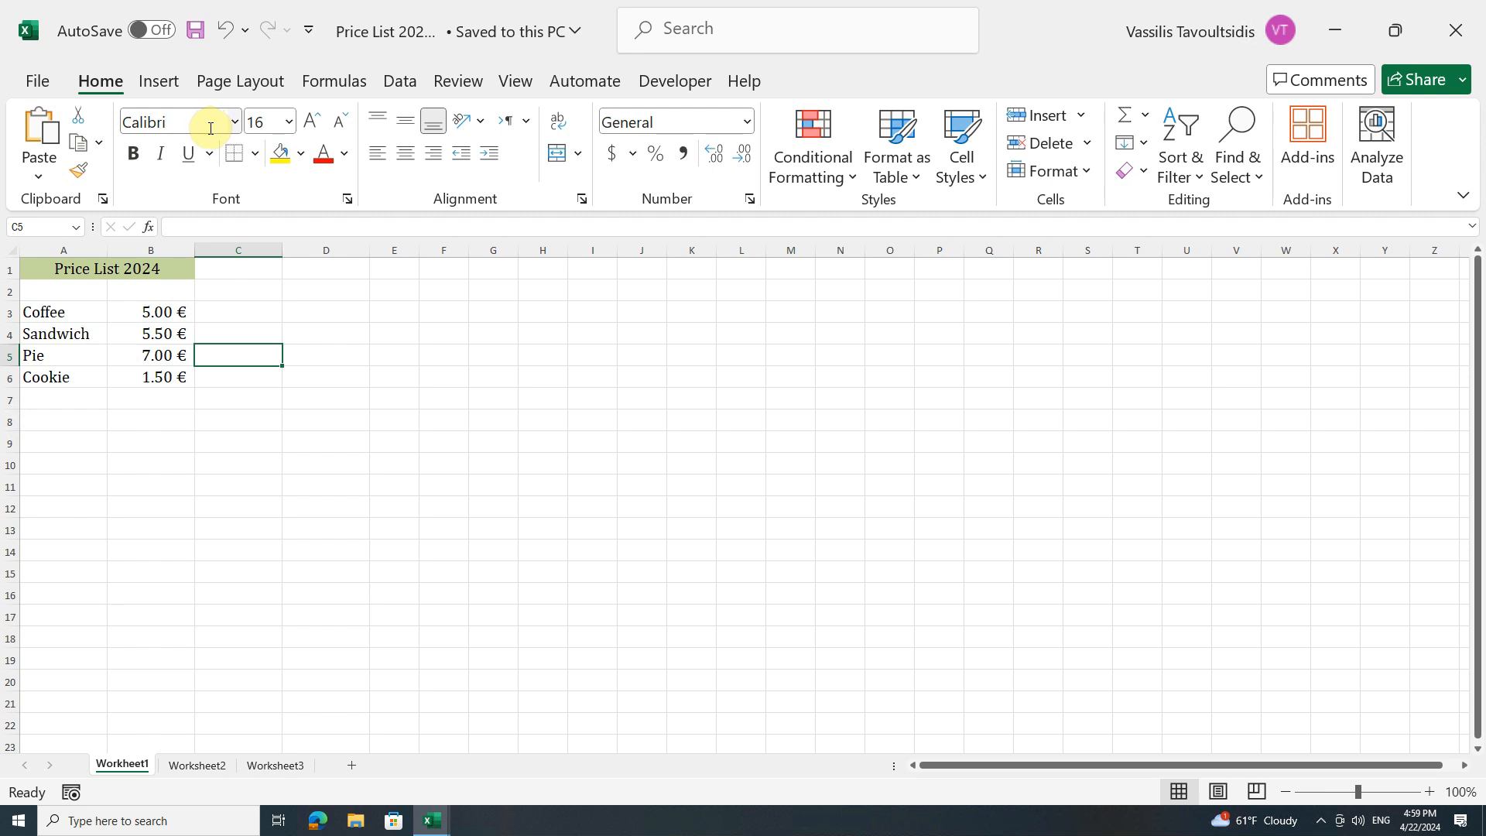
Change the sheet title to Price List 2025
double_click(169, 271)
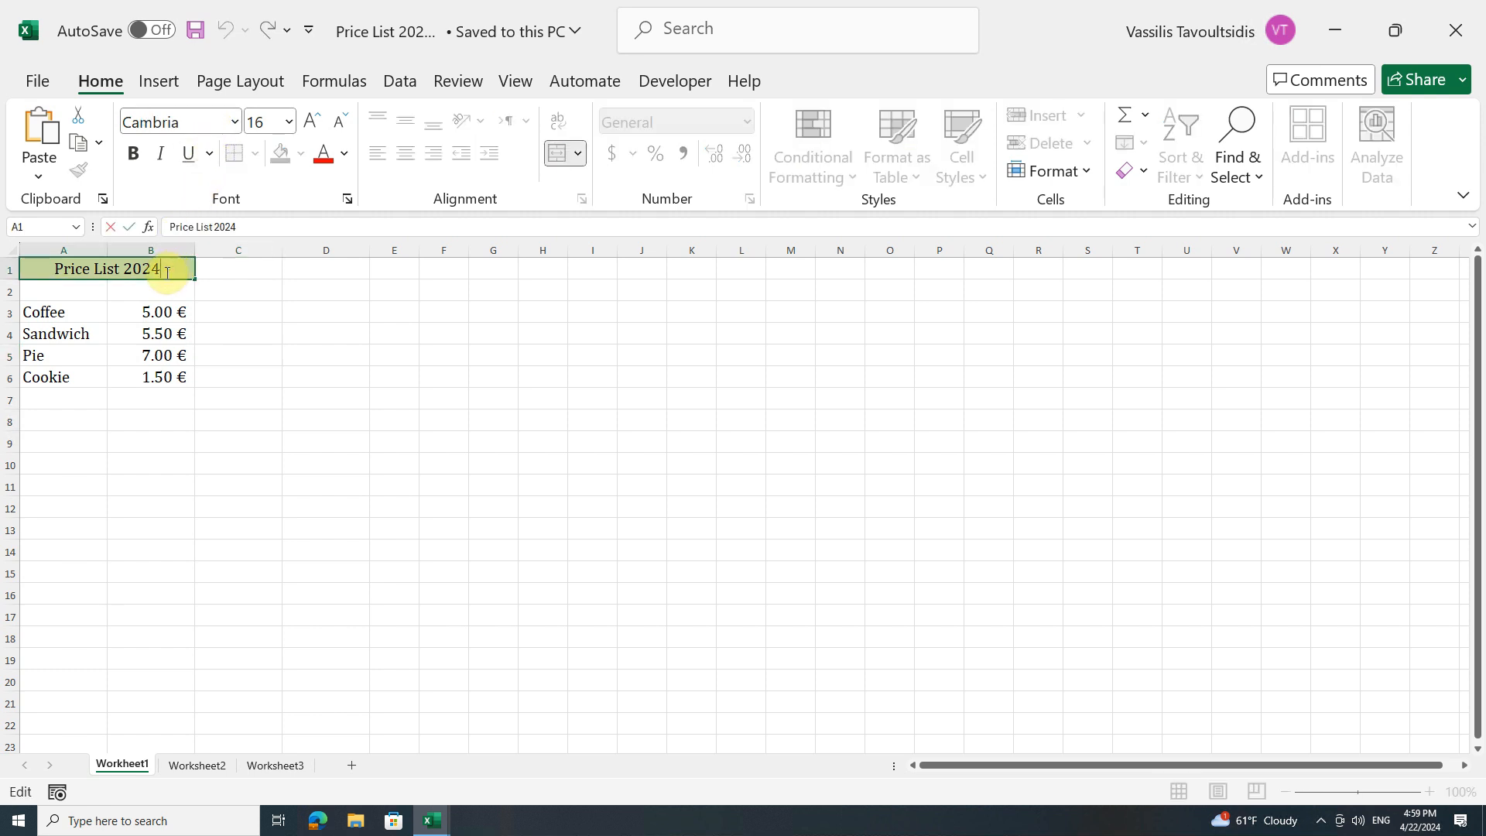
key("BackSpace")
type("5")
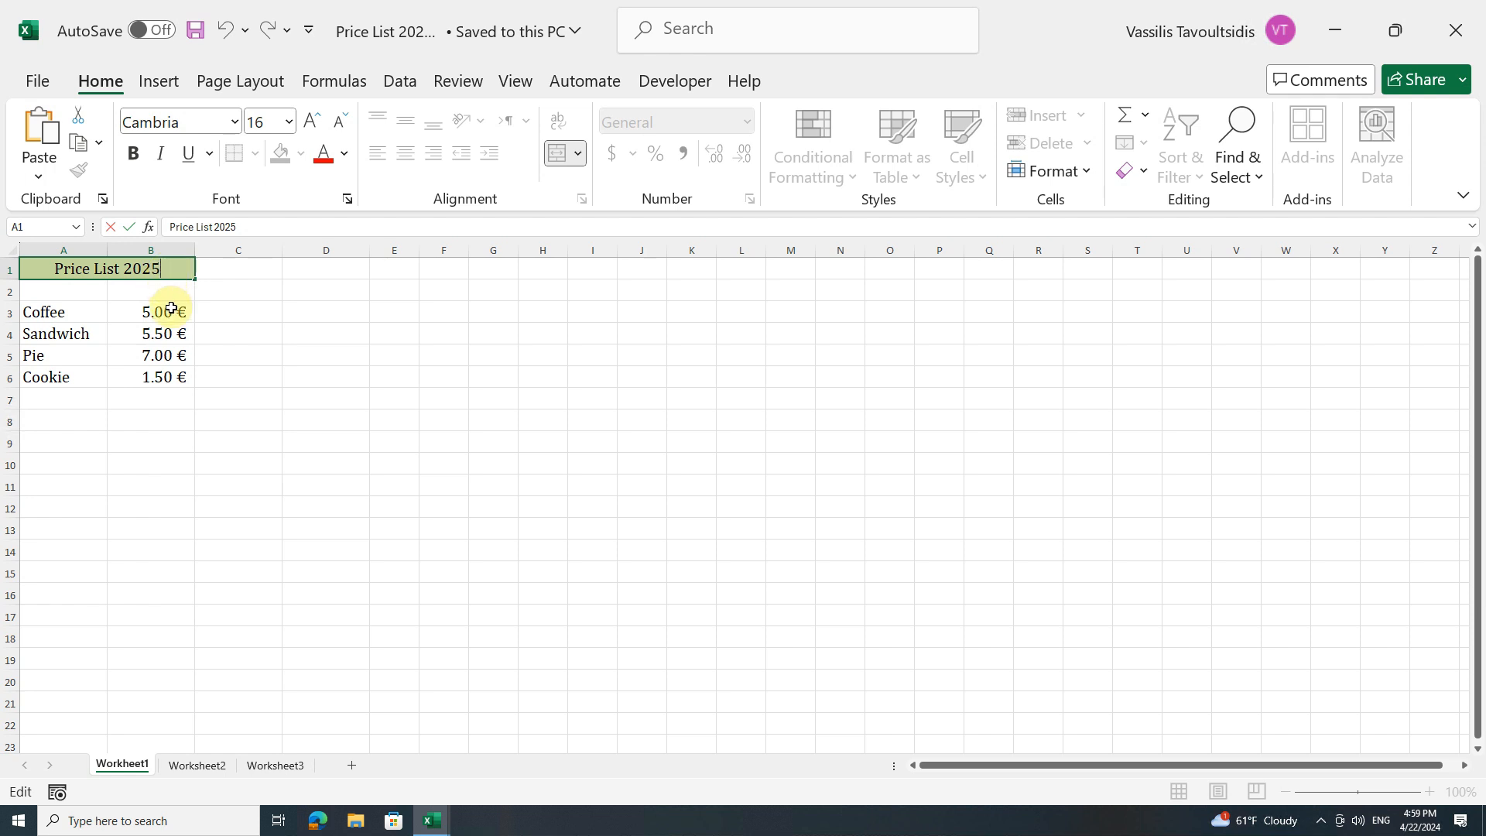
left_click(171, 310)
Update the Coffee price to 5.20 and the Sandwich price to 5.80
double_click(186, 309)
type(".2")
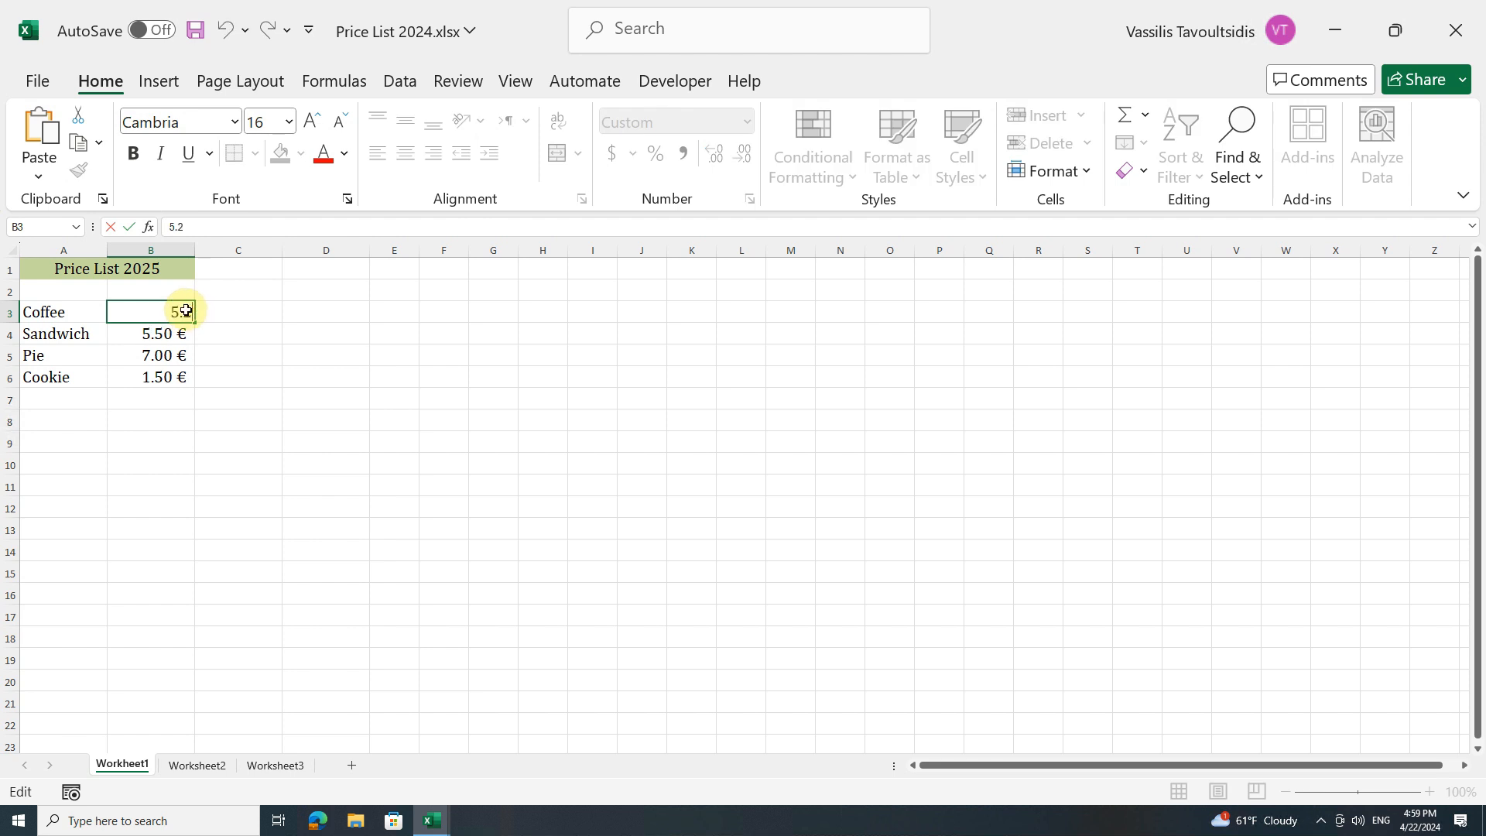
key("Return")
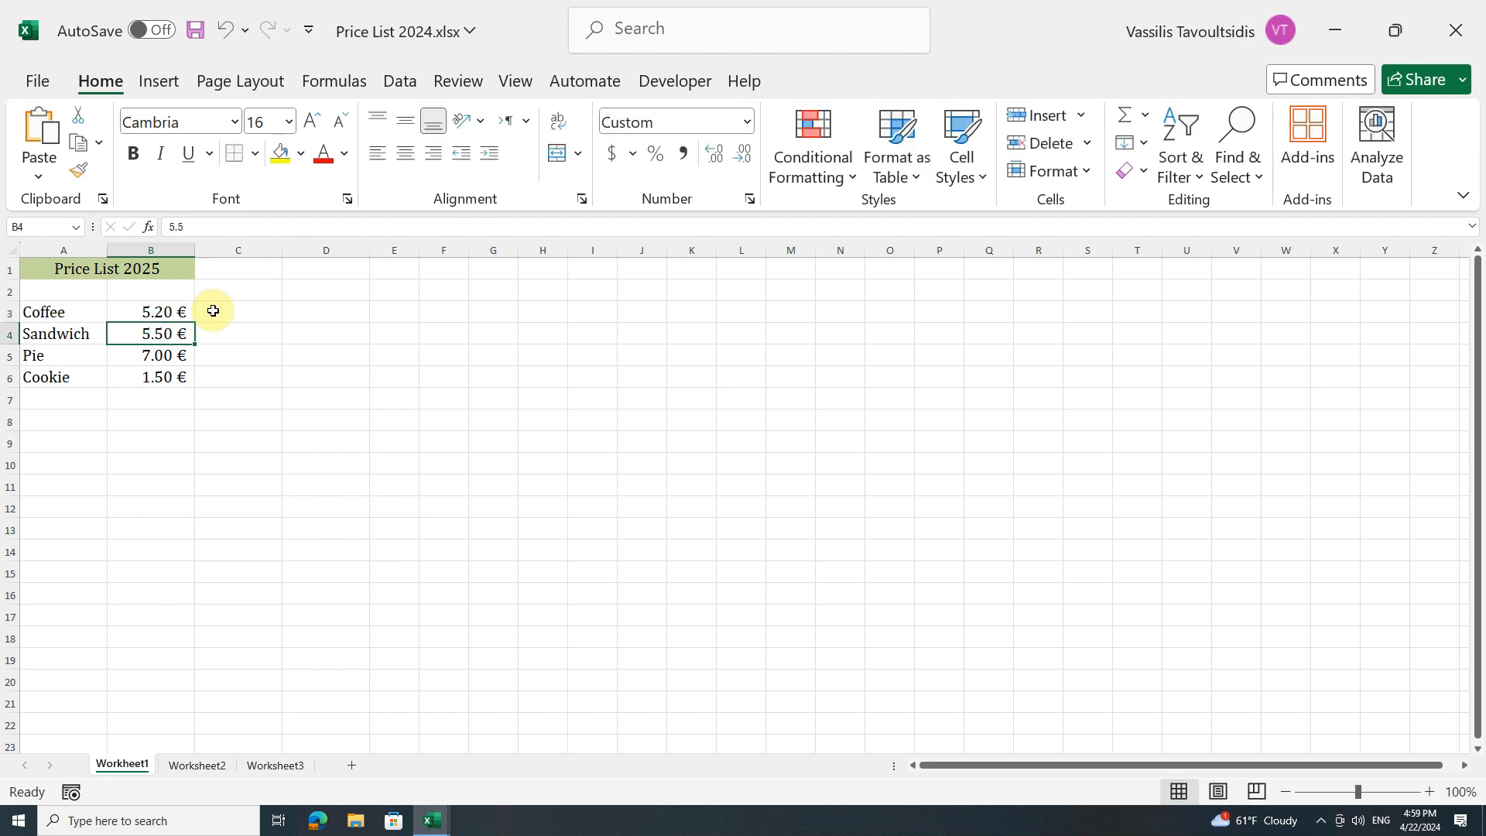
double_click(168, 335)
key("BackSpace")
type("8")
key("Return")
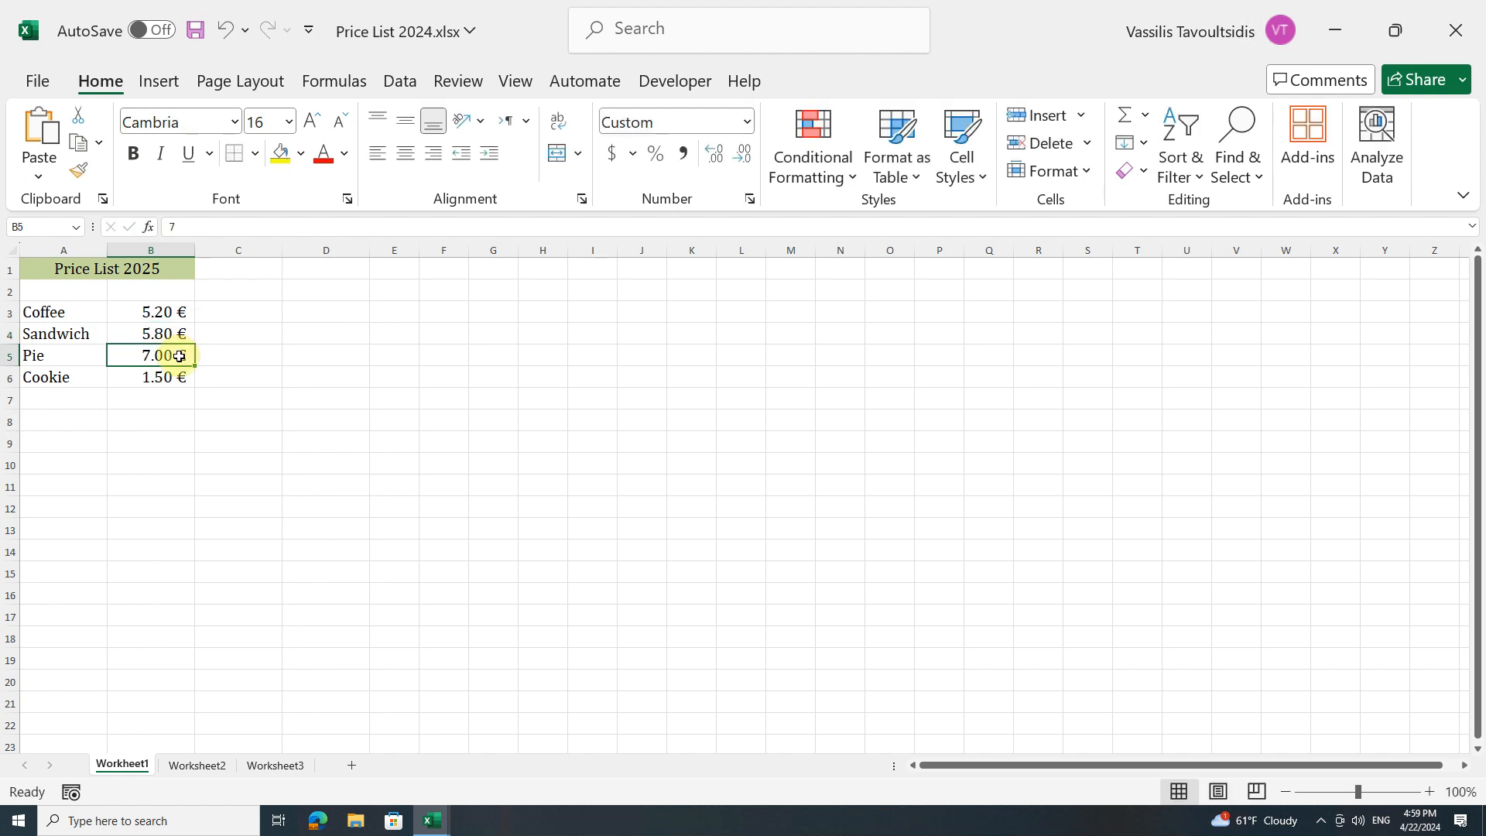
Update the Pie price to 7.20 and the Cookie price to 1.80
double_click(180, 355)
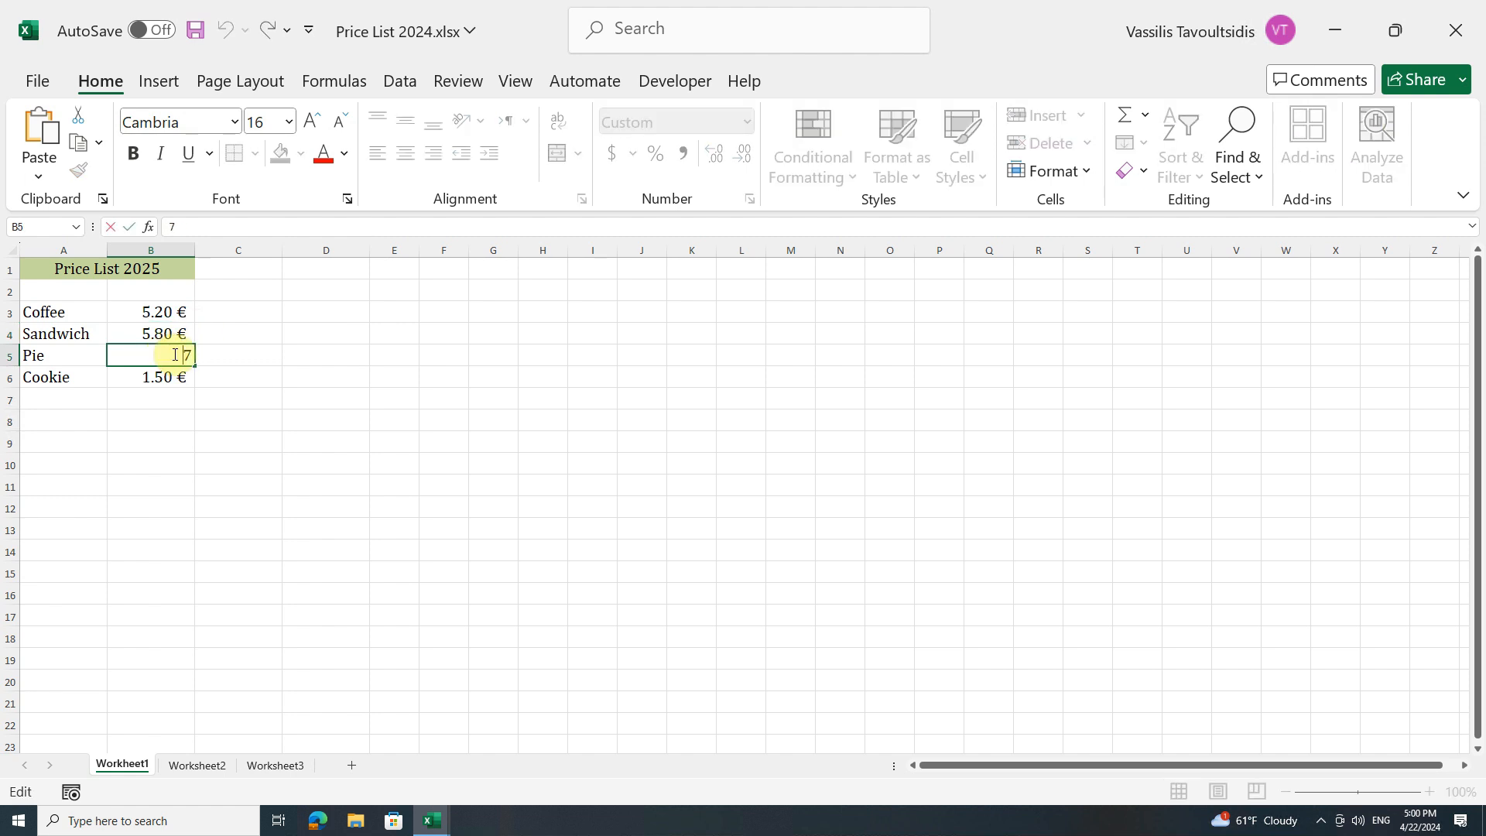
type(".2")
key("Return")
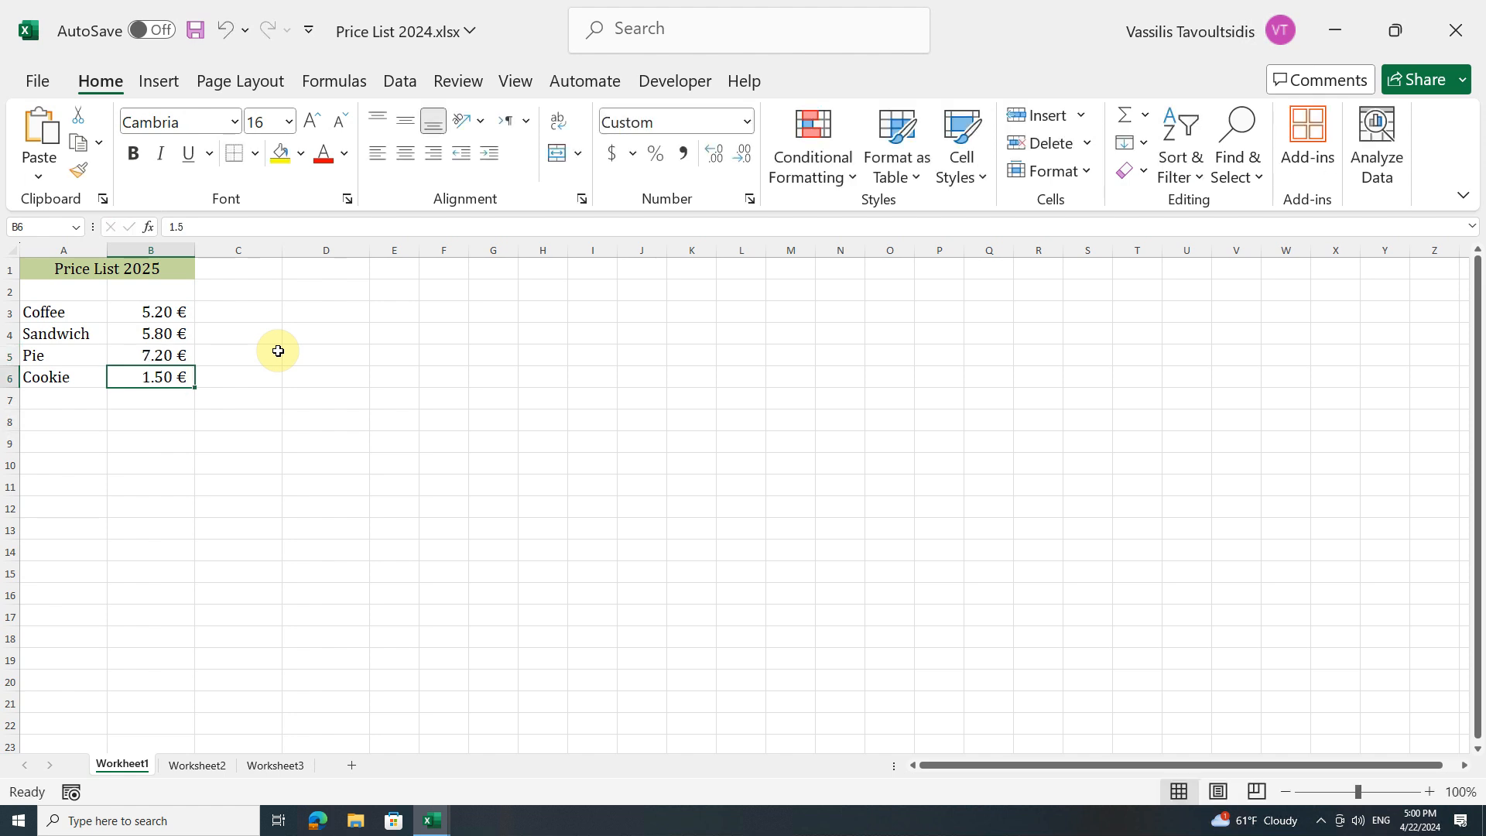
double_click(175, 375)
key("BackSpace")
type("8")
key("Return")
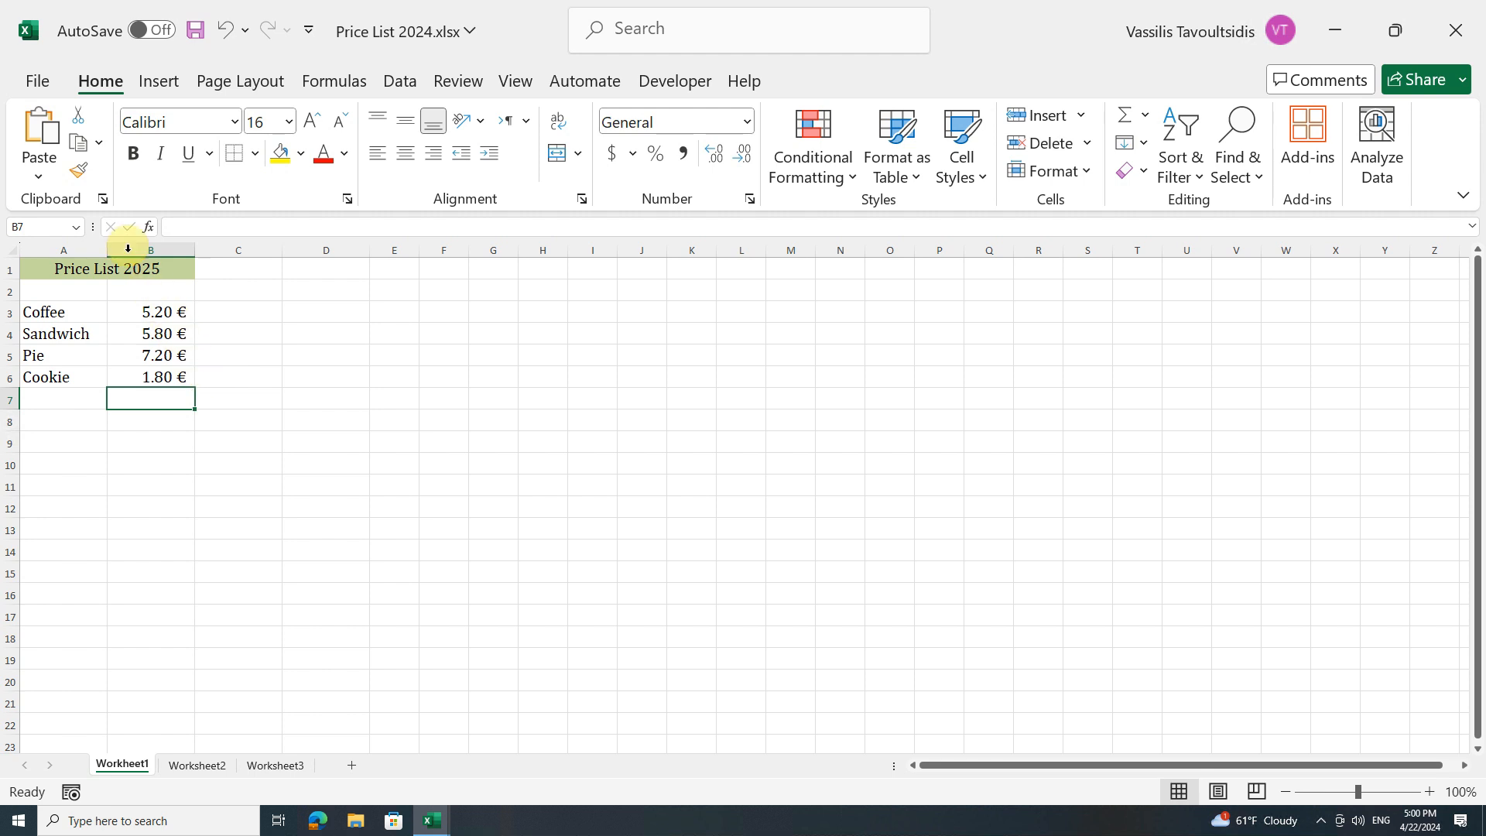
Save the workbook as a copy named Price List 2025.xlsx in the Price Lists folder
left_click(45, 80)
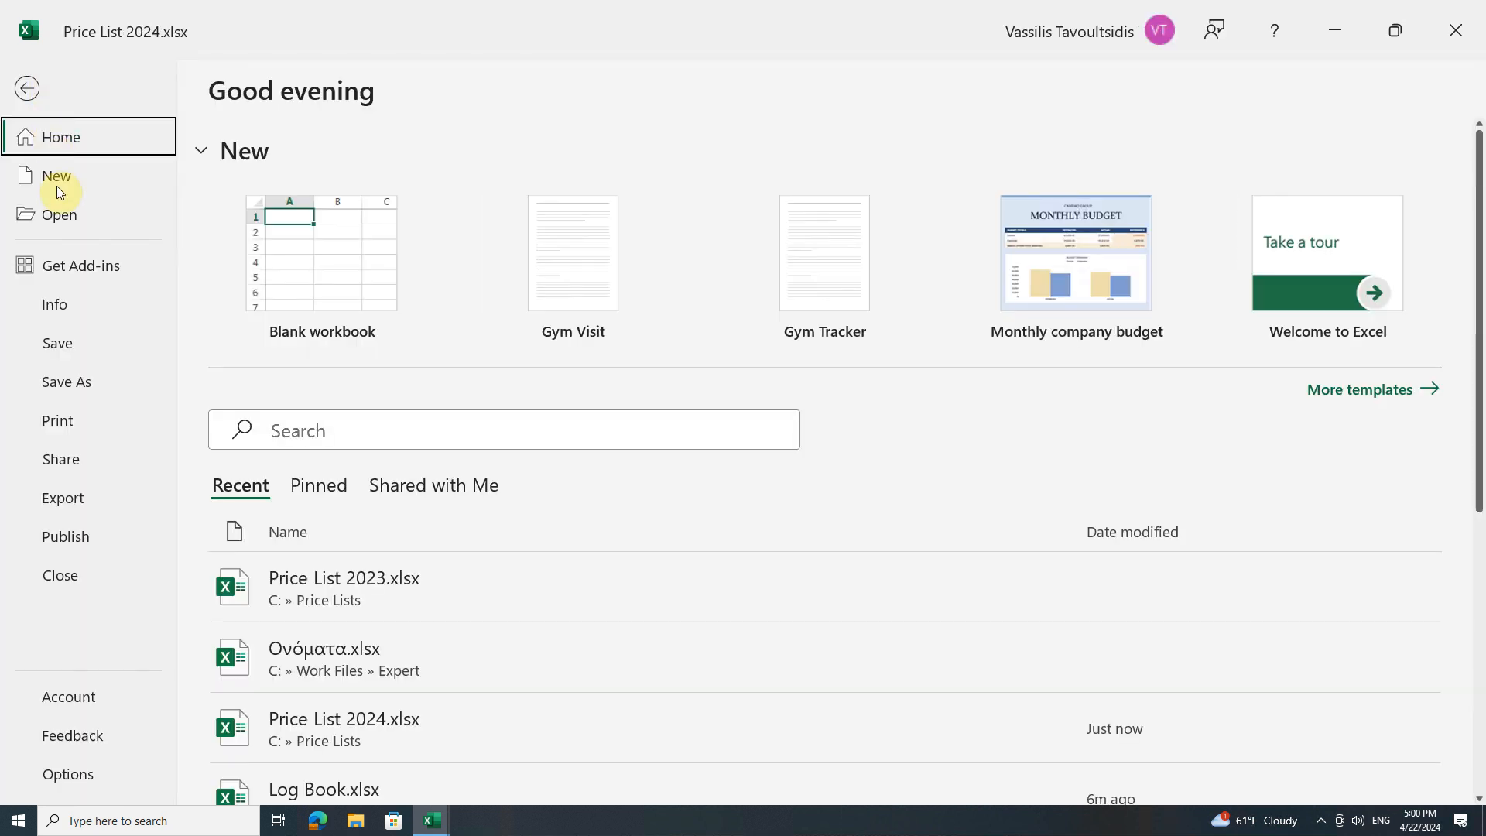
left_click(51, 383)
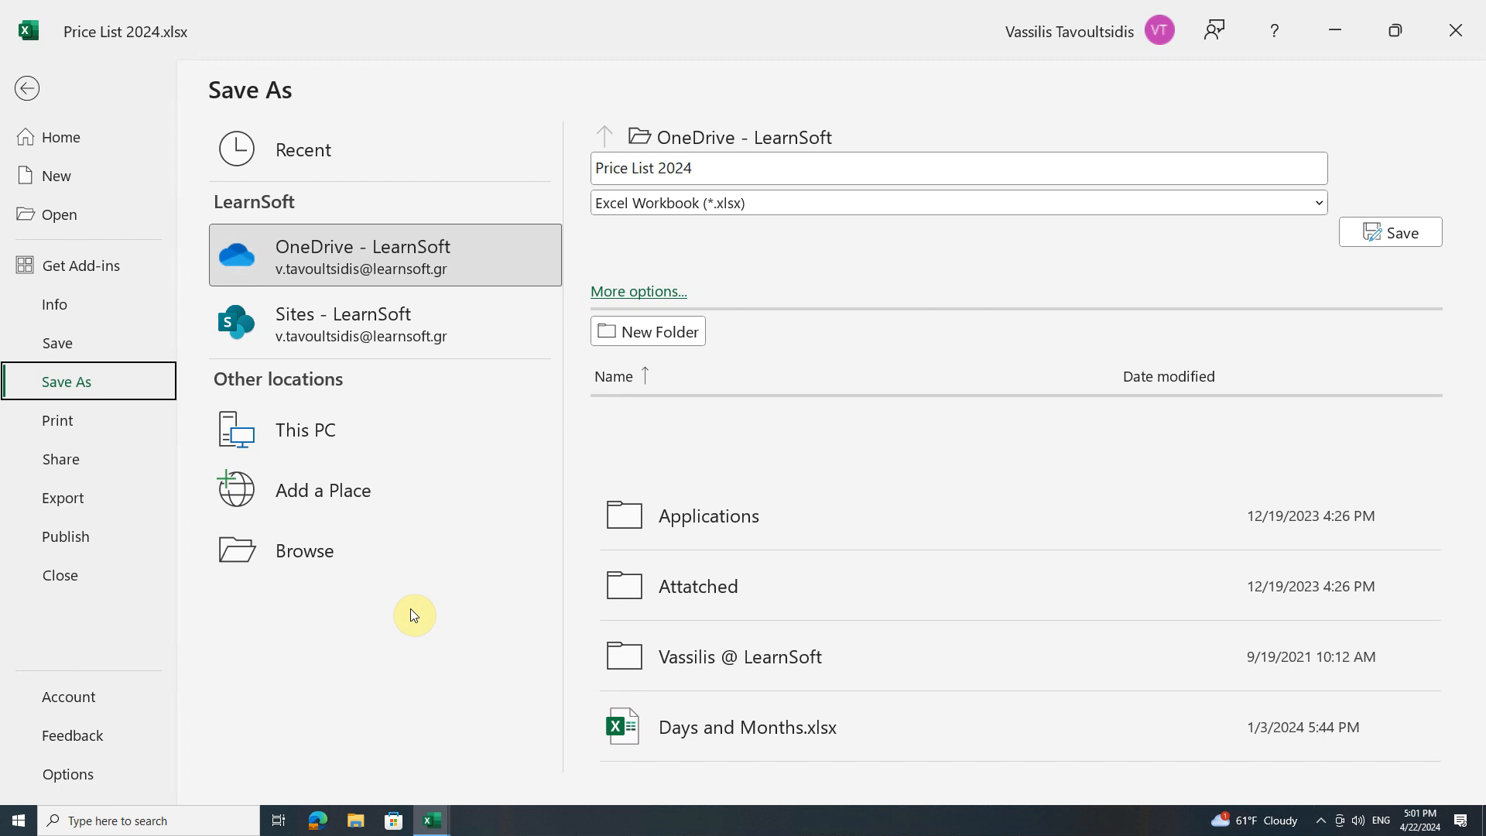
left_click(400, 557)
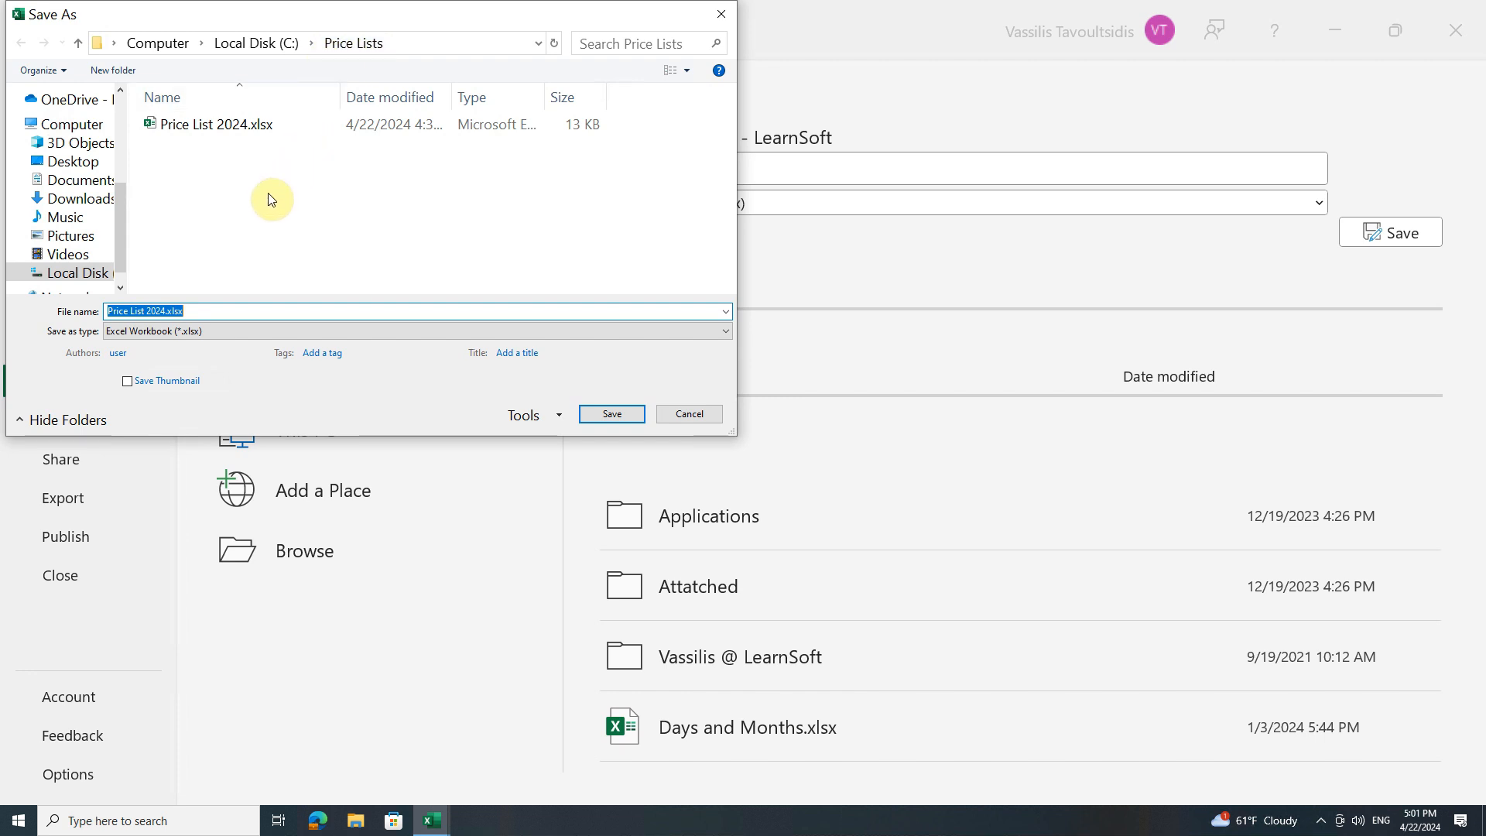
left_click(165, 313)
key("BackSpace")
type("5")
left_click(606, 415)
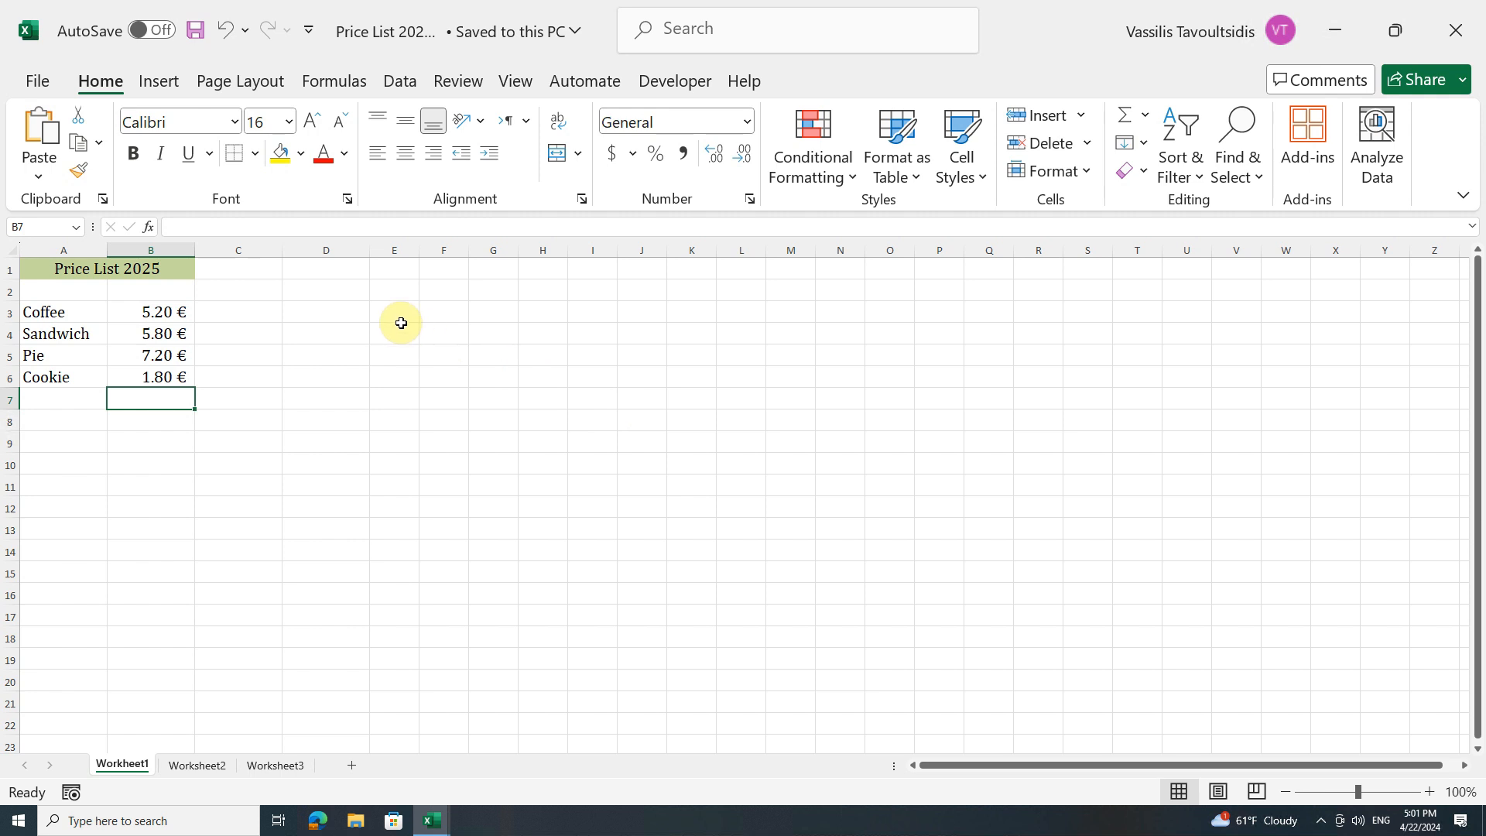
Open Price List 2024.xlsx from the Price Lists folder
left_click(48, 82)
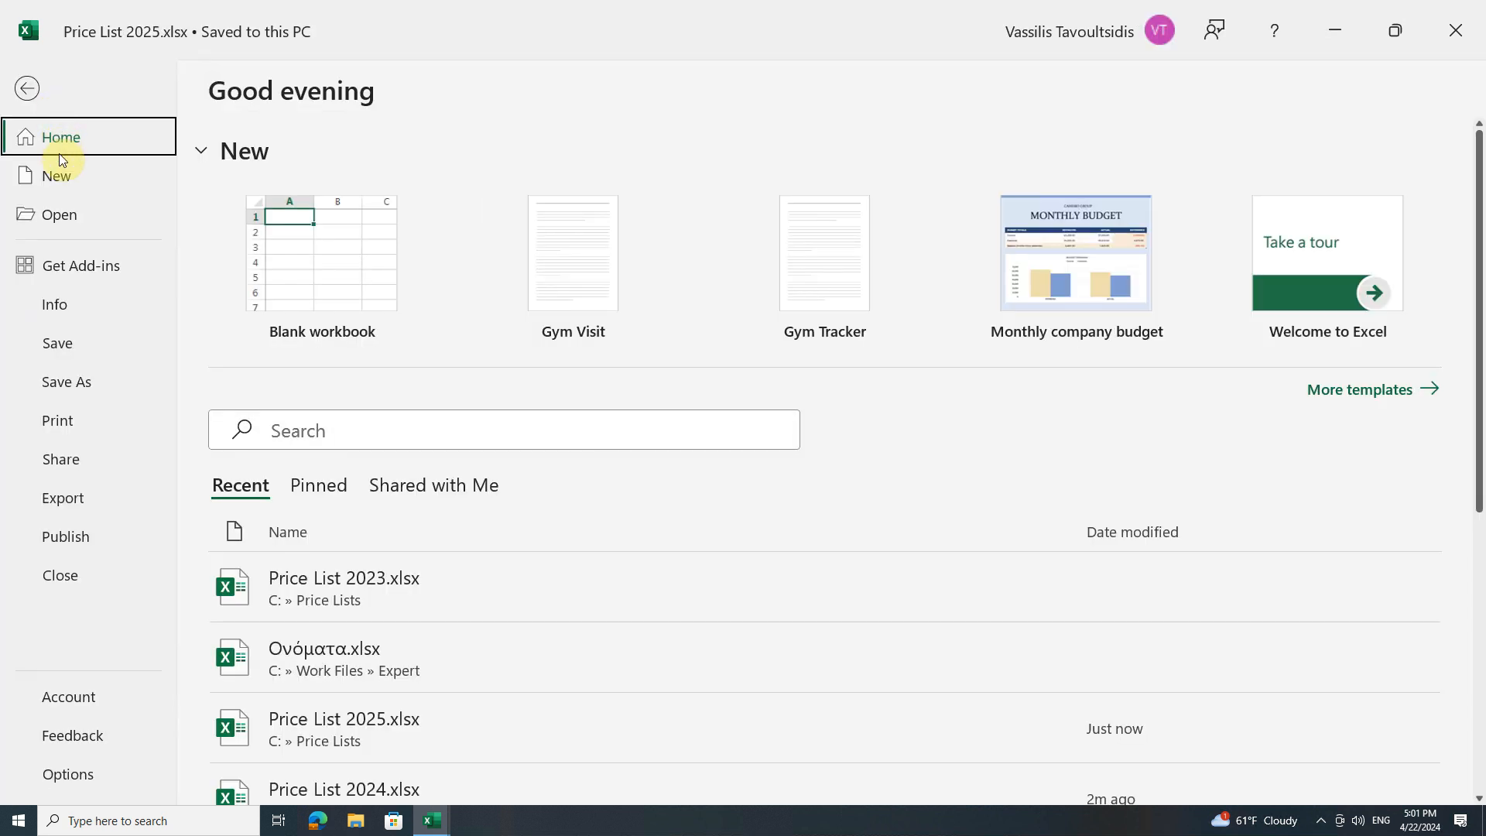
left_click(54, 213)
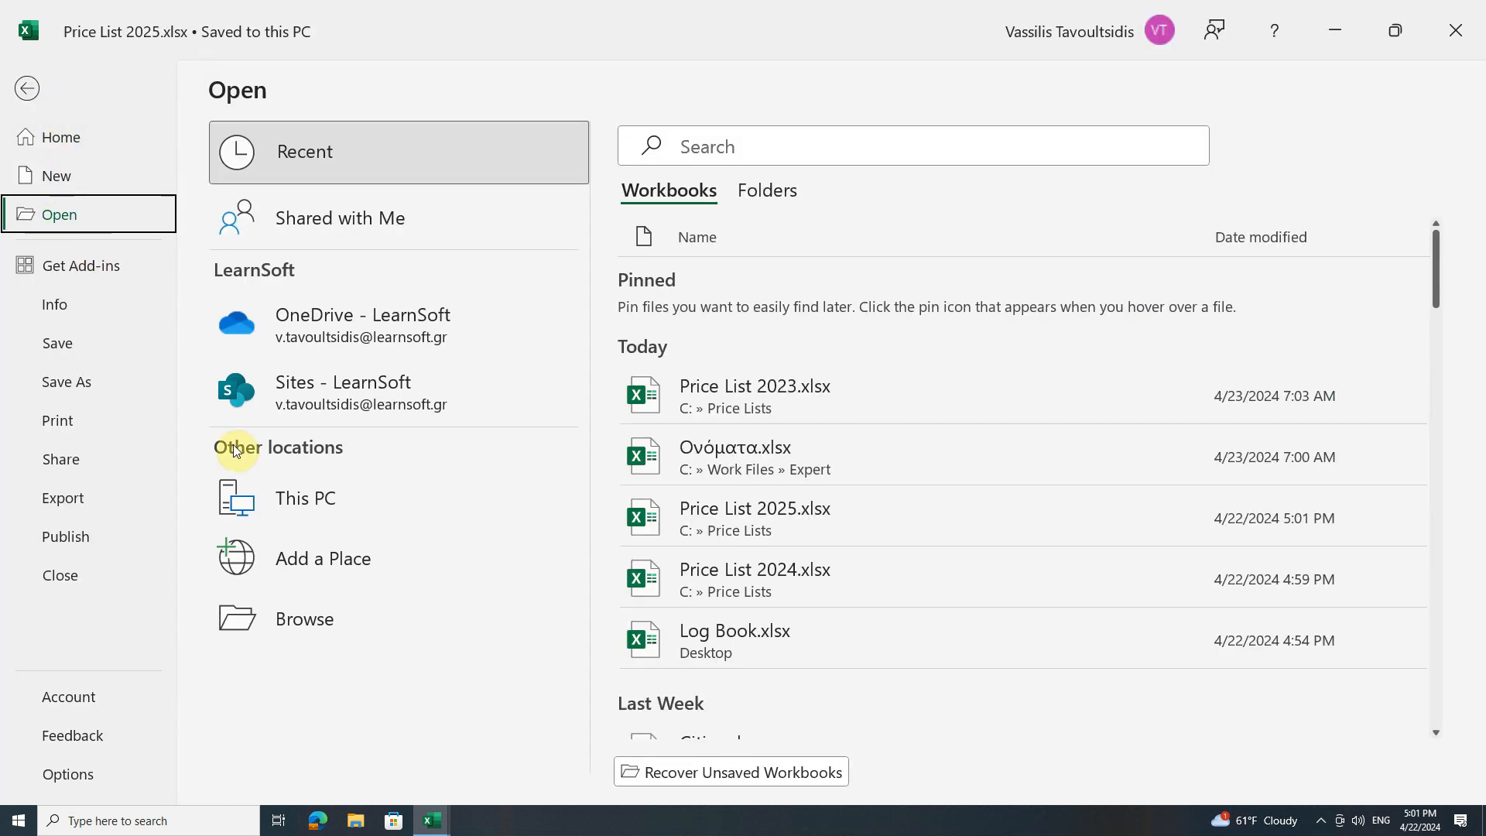
left_click(355, 611)
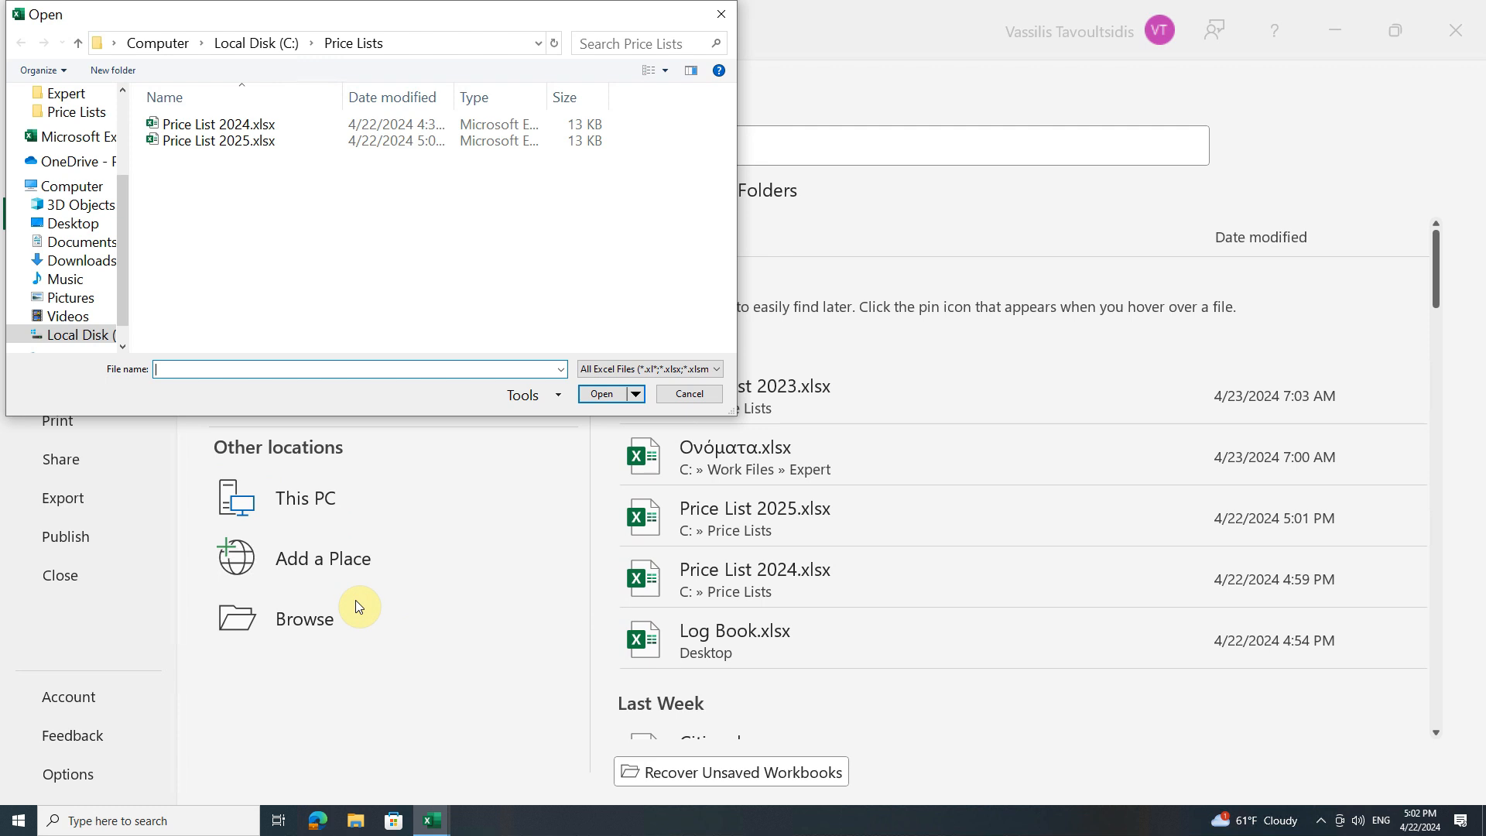
double_click(261, 124)
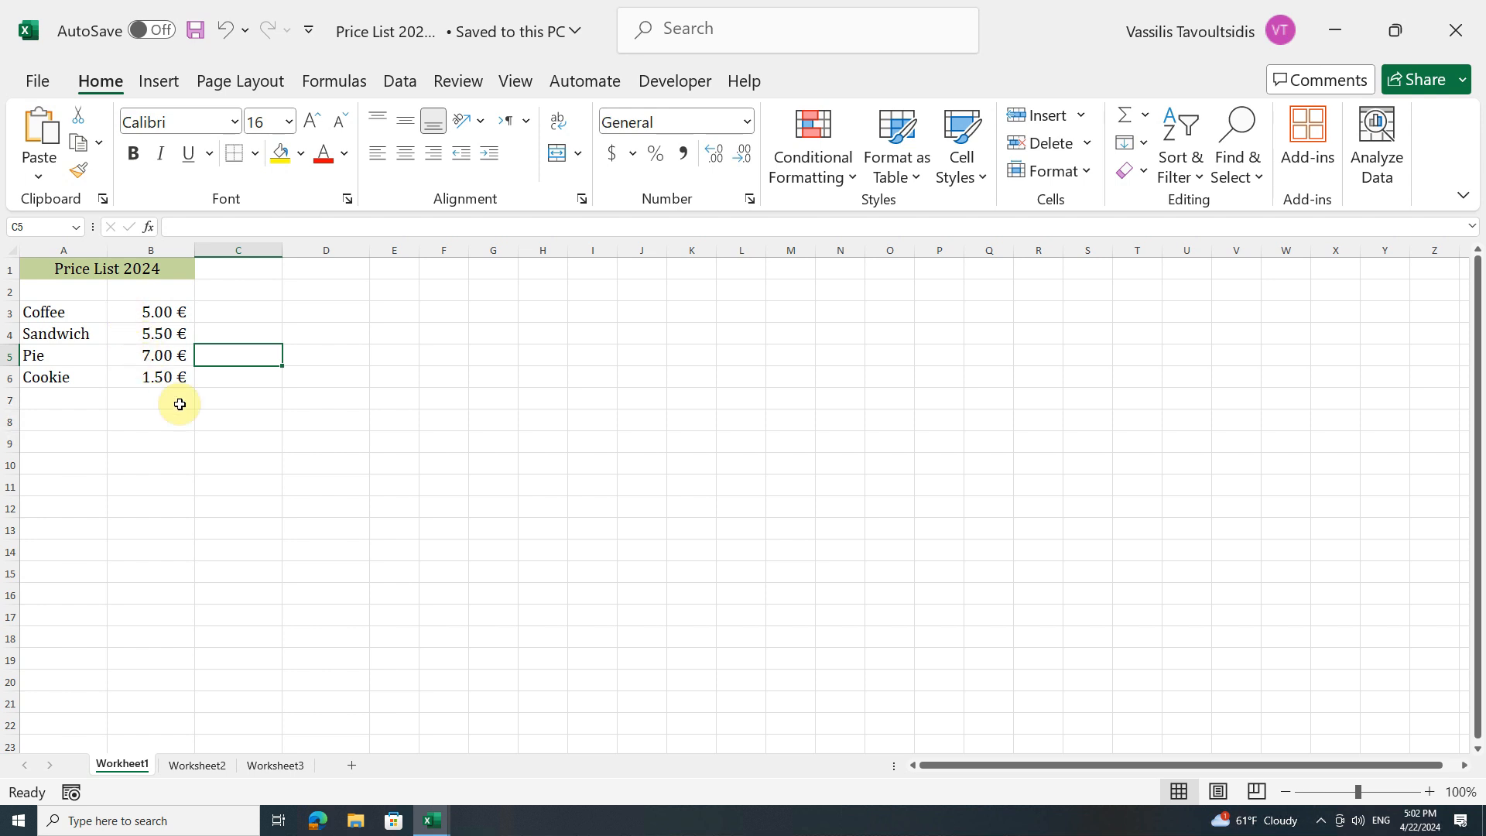
Switch back to the Price List 2025.xlsx window
left_click(432, 820)
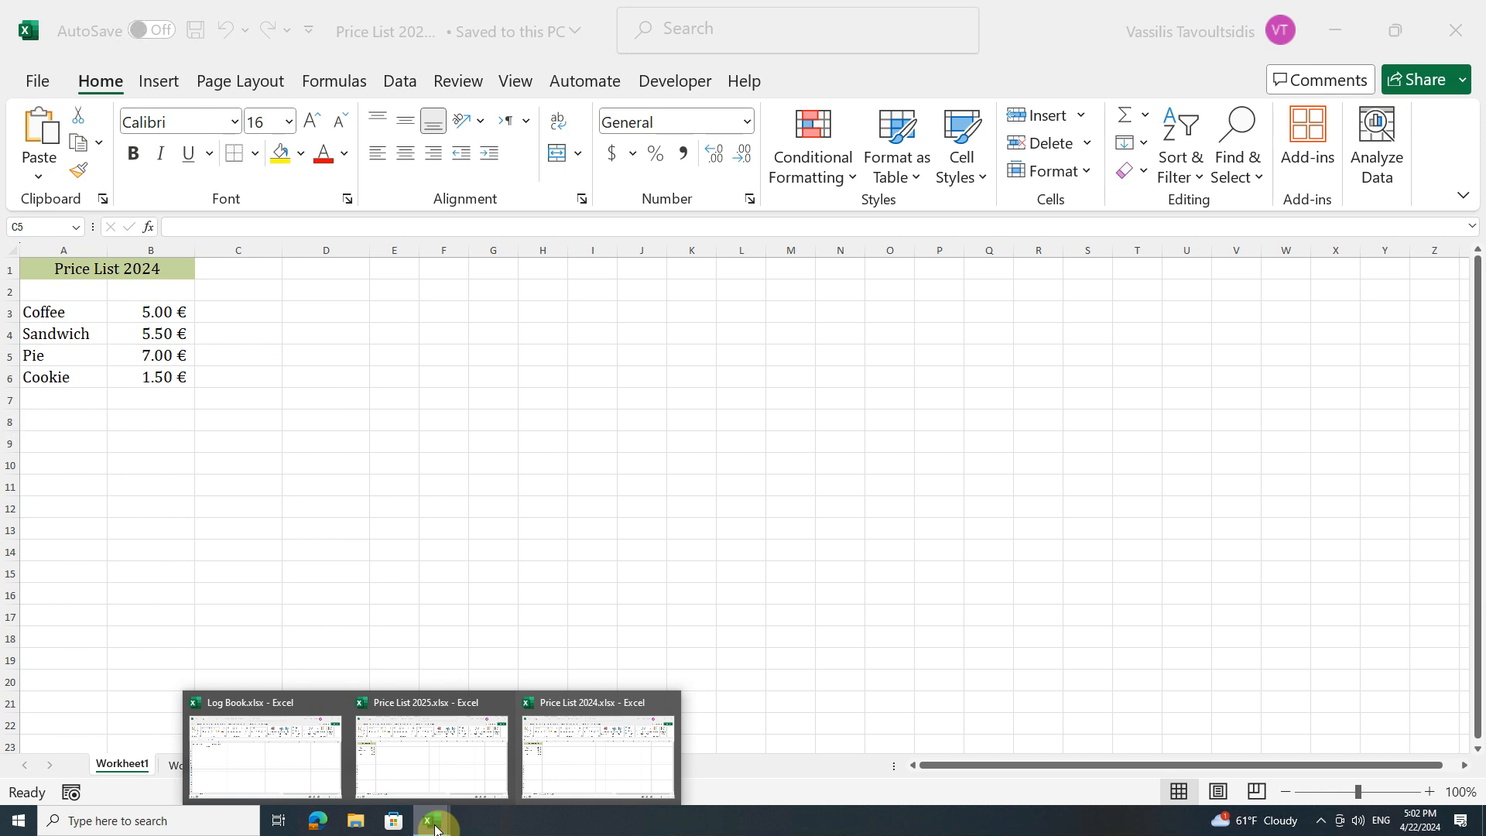
left_click(436, 768)
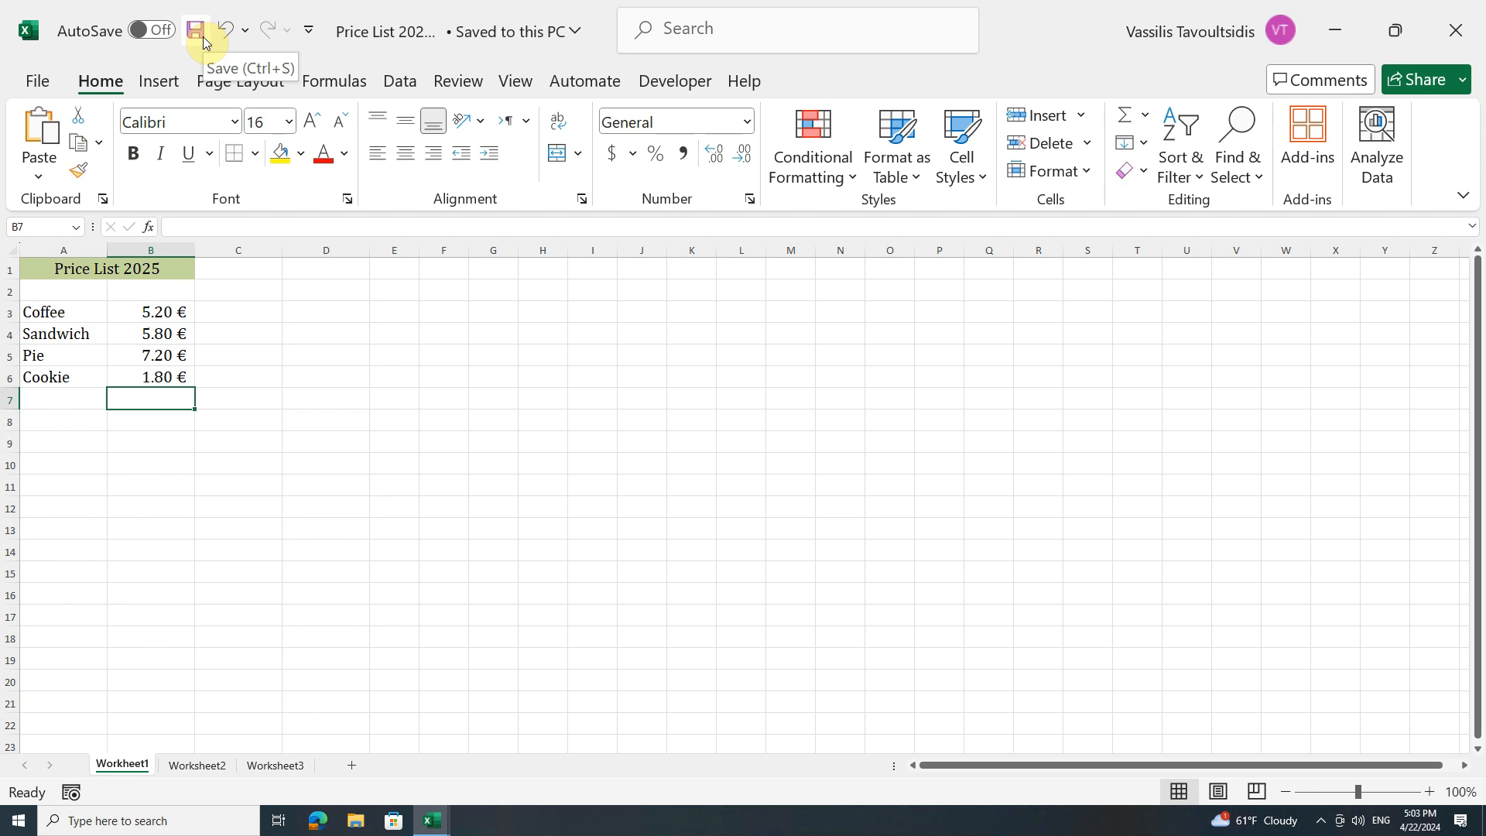
left_click(46, 81)
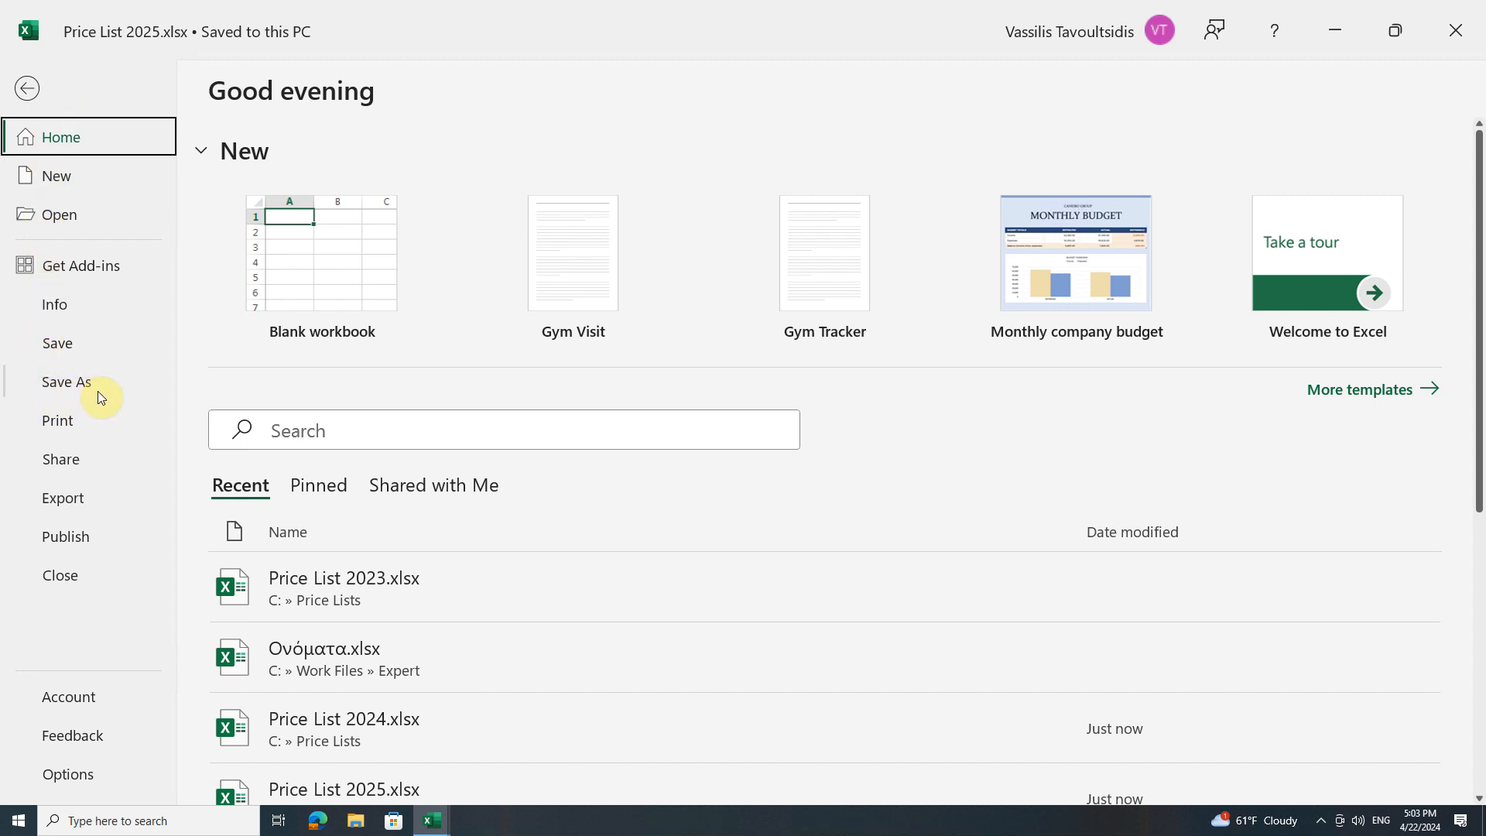
key("Escape")
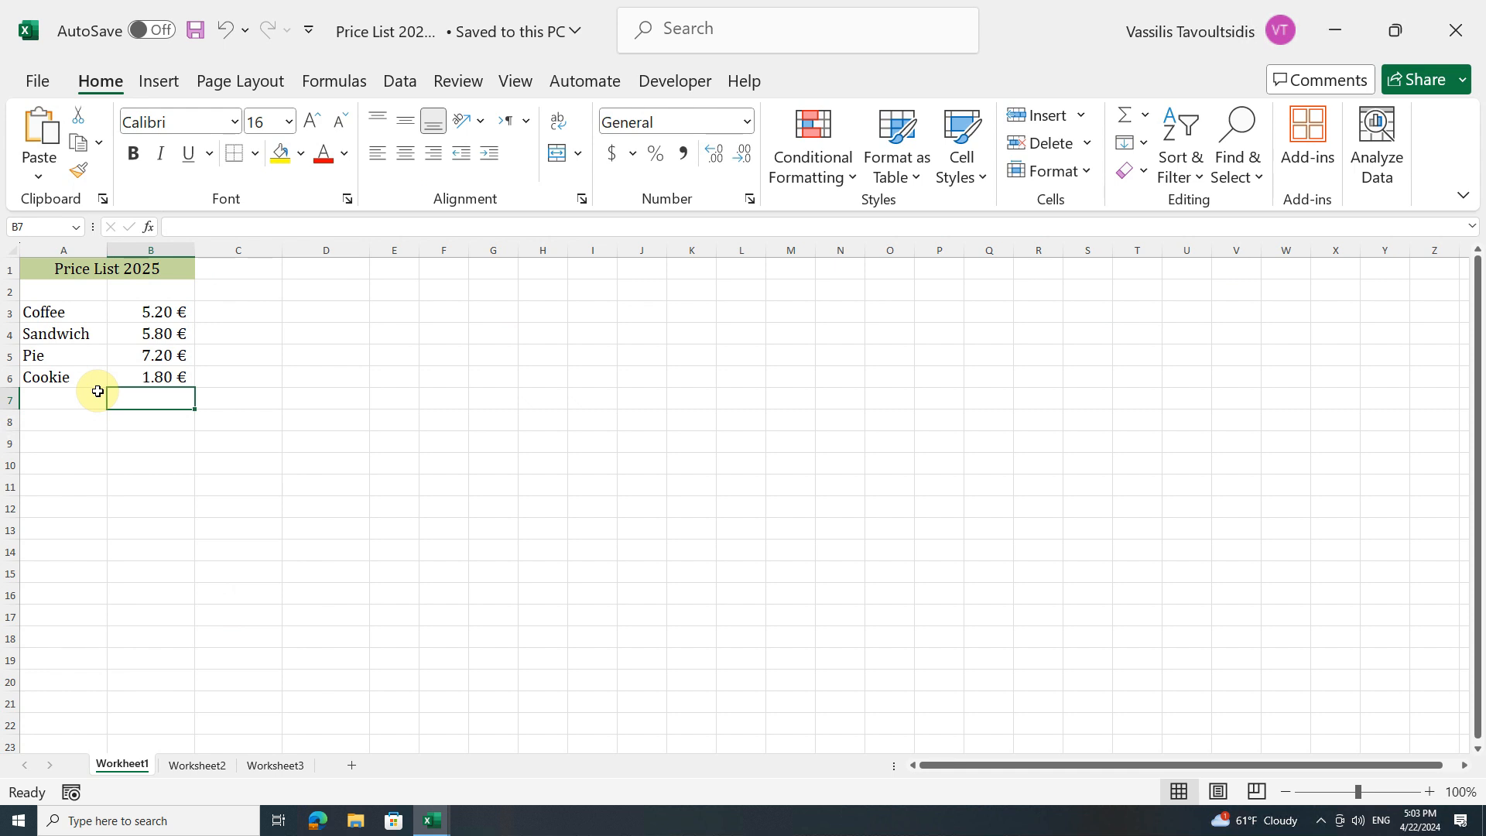